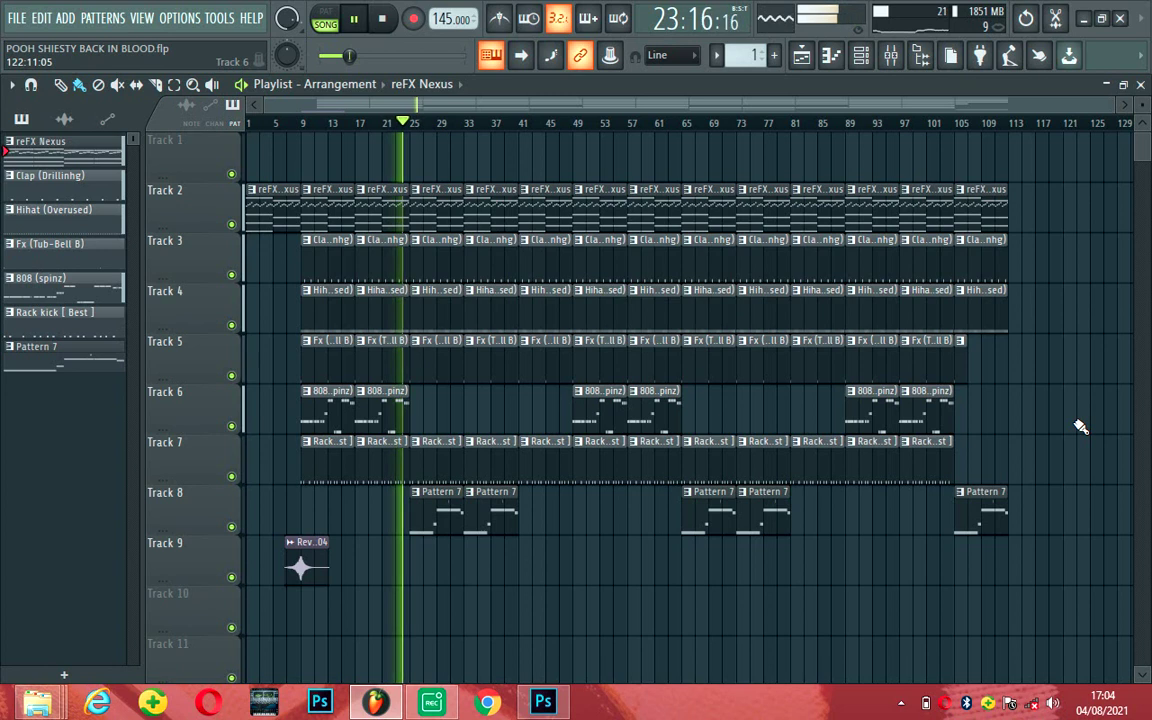
Stop the song, open the reFX Nexus melody pattern in the piano roll from its start, and play the pattern
key("space")
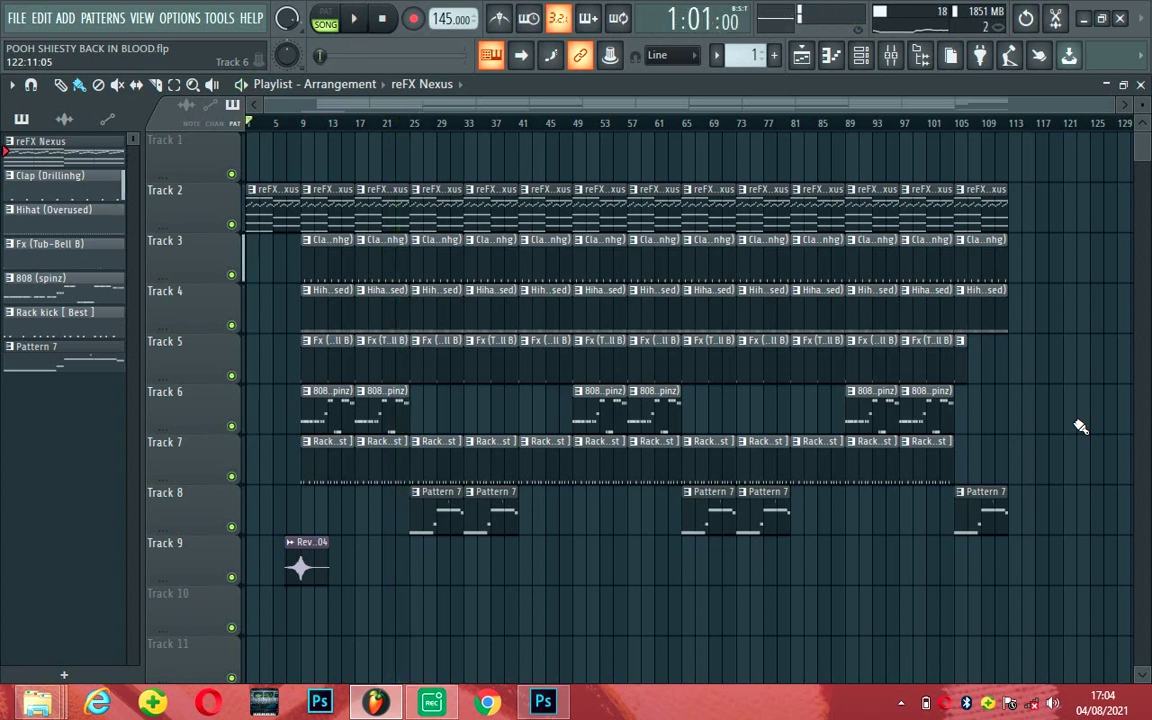
double_click(337, 212)
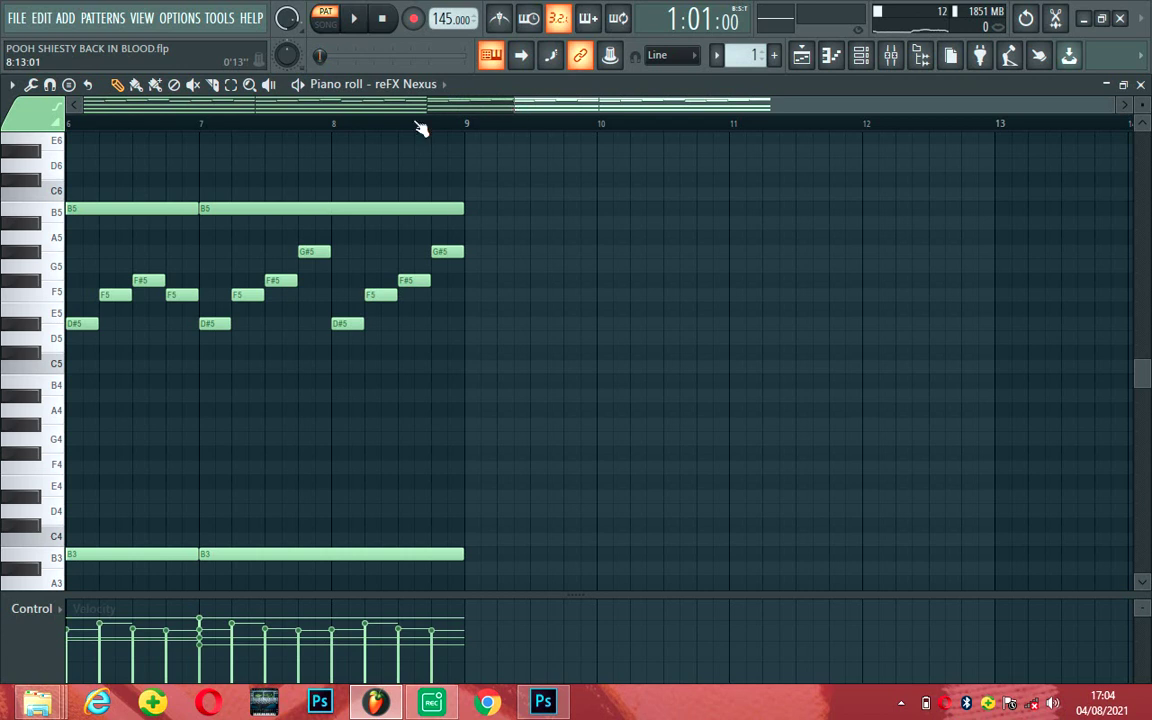
left_click_drag(510, 105, 84, 105)
scroll(1142, 370, "down", 5)
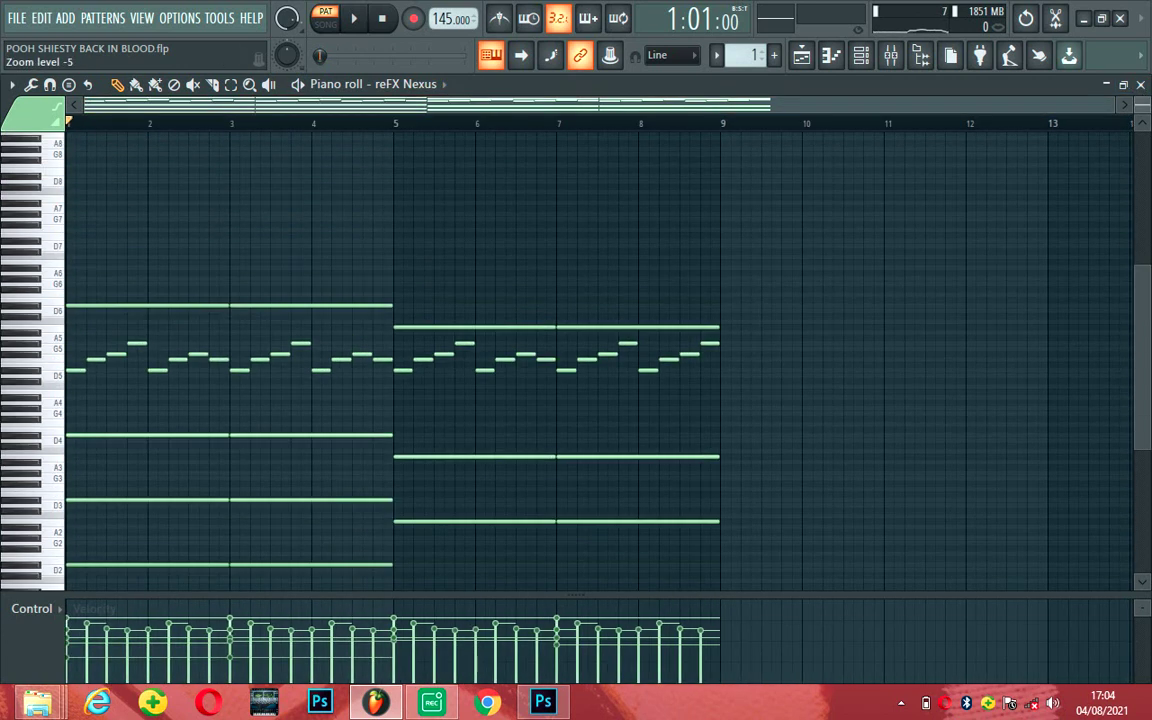
scroll(1140, 355, "down", 2)
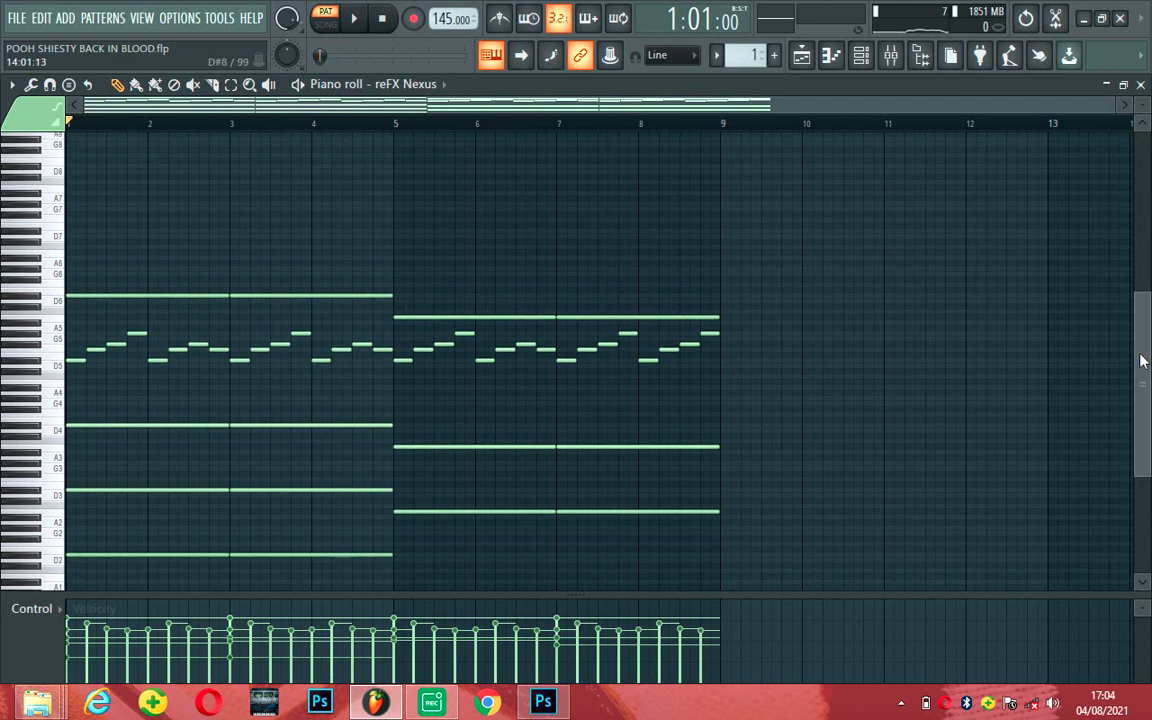
key("space")
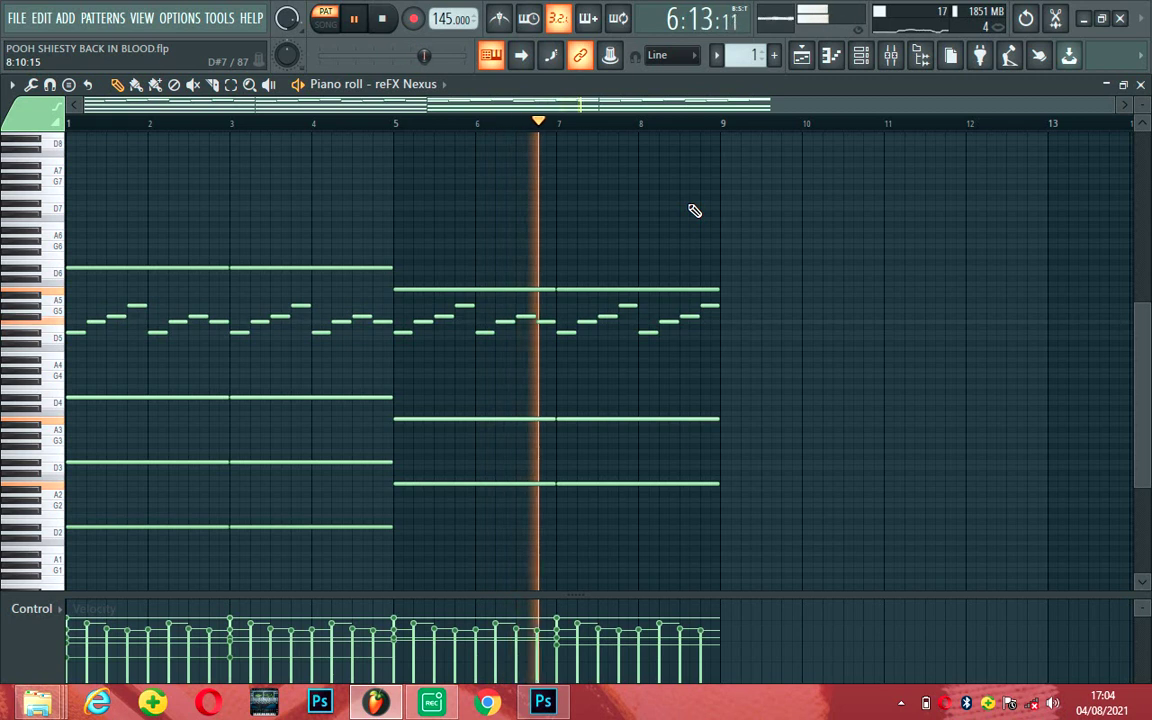
Examine the reFX Nexus mixer insert's effects: Fruity parametric EQ 2, ValhallaVintageVerb, Fruity Chorus and Fruity Flangus
left_click(890, 55)
left_click(118, 220)
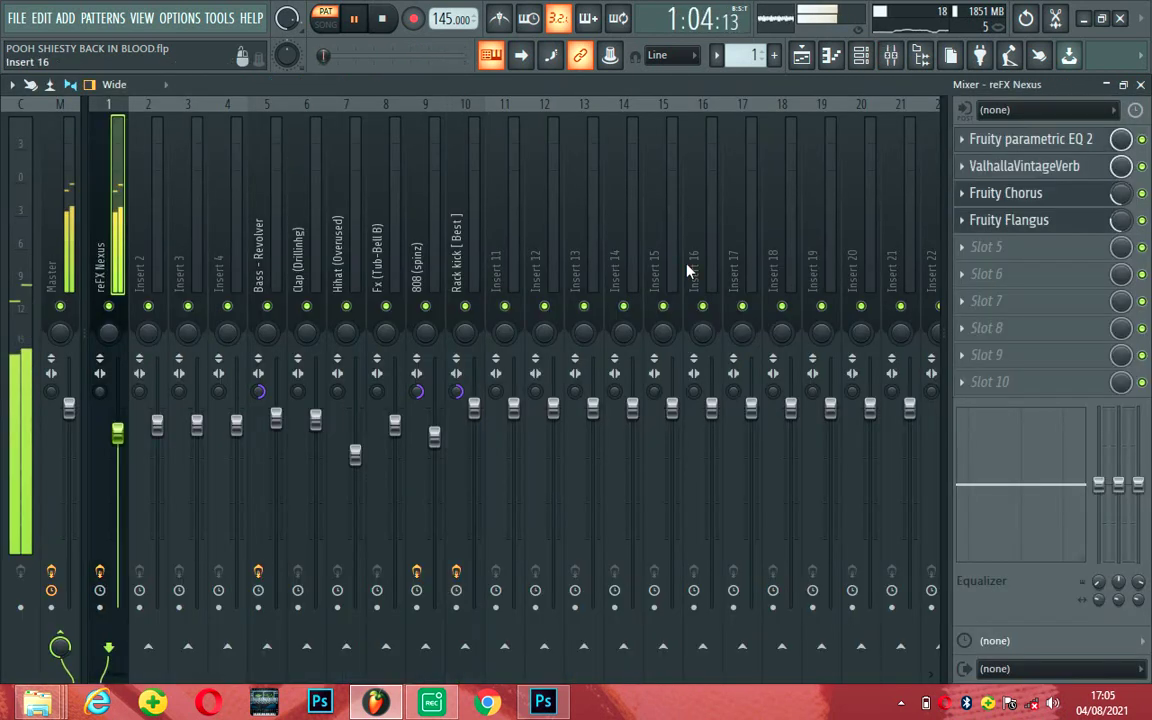
left_click(1038, 148)
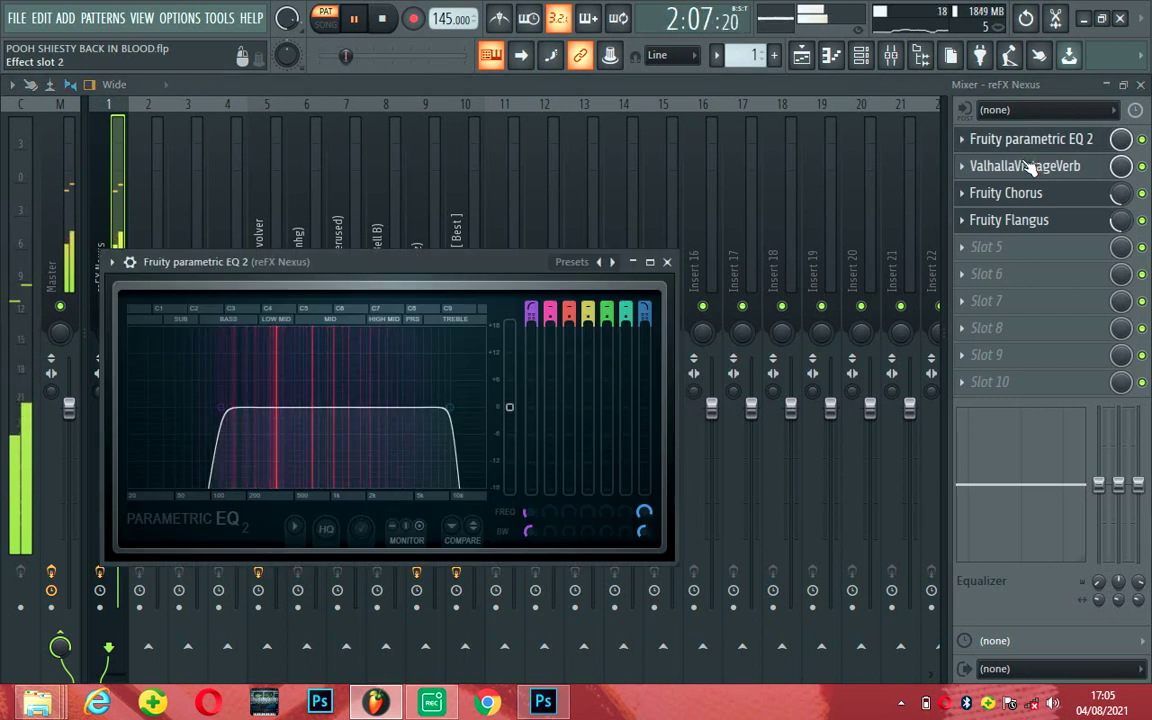
left_click(1025, 170)
left_click(1013, 193)
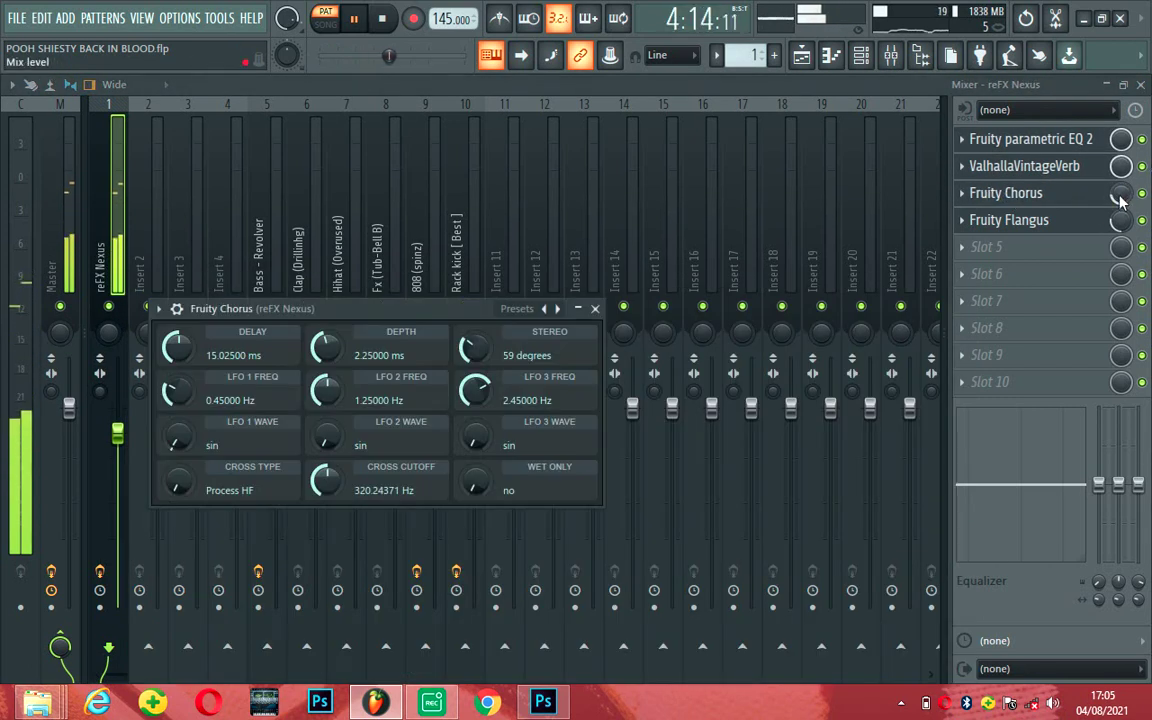
left_click(1063, 222)
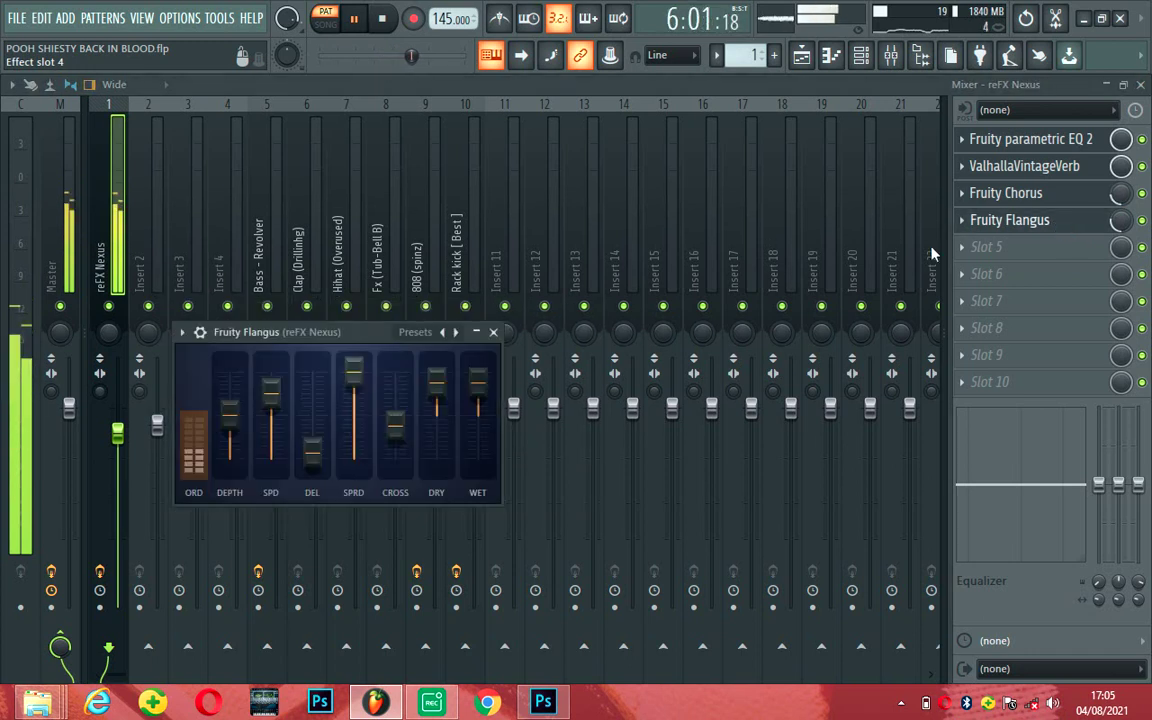
left_click(494, 333)
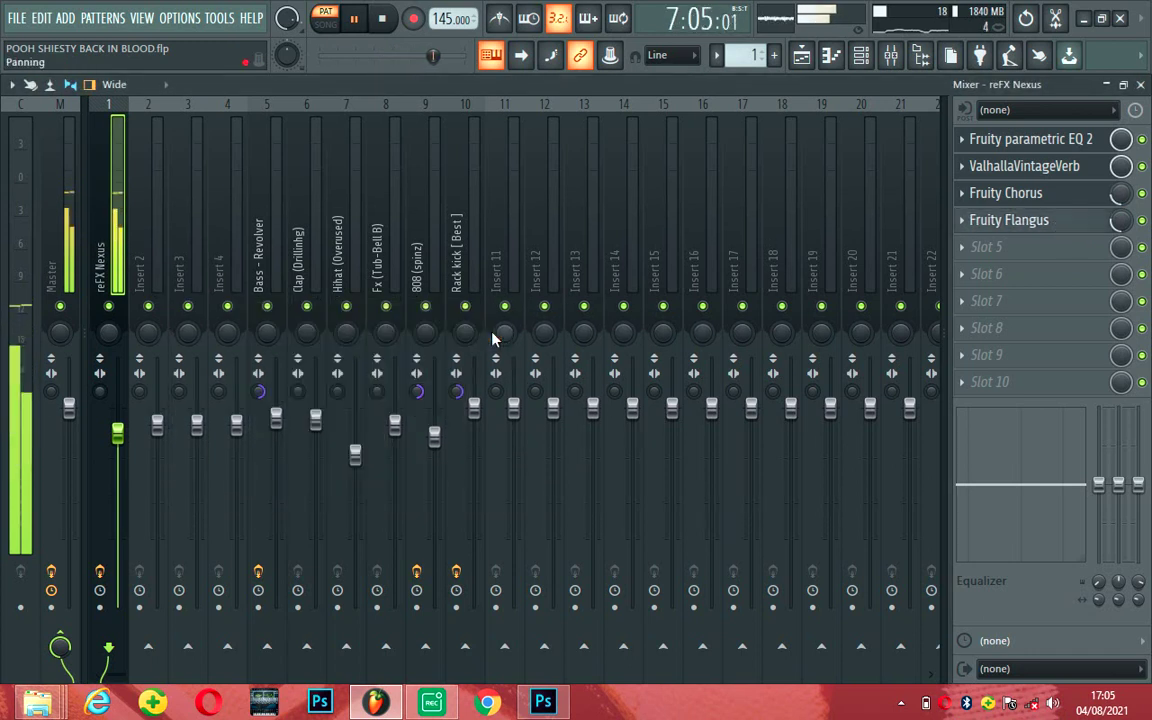
Open the Clap (Drillinhg) pattern from the playlist, review its notes during playback, and examine its mixer insert
left_click(804, 57)
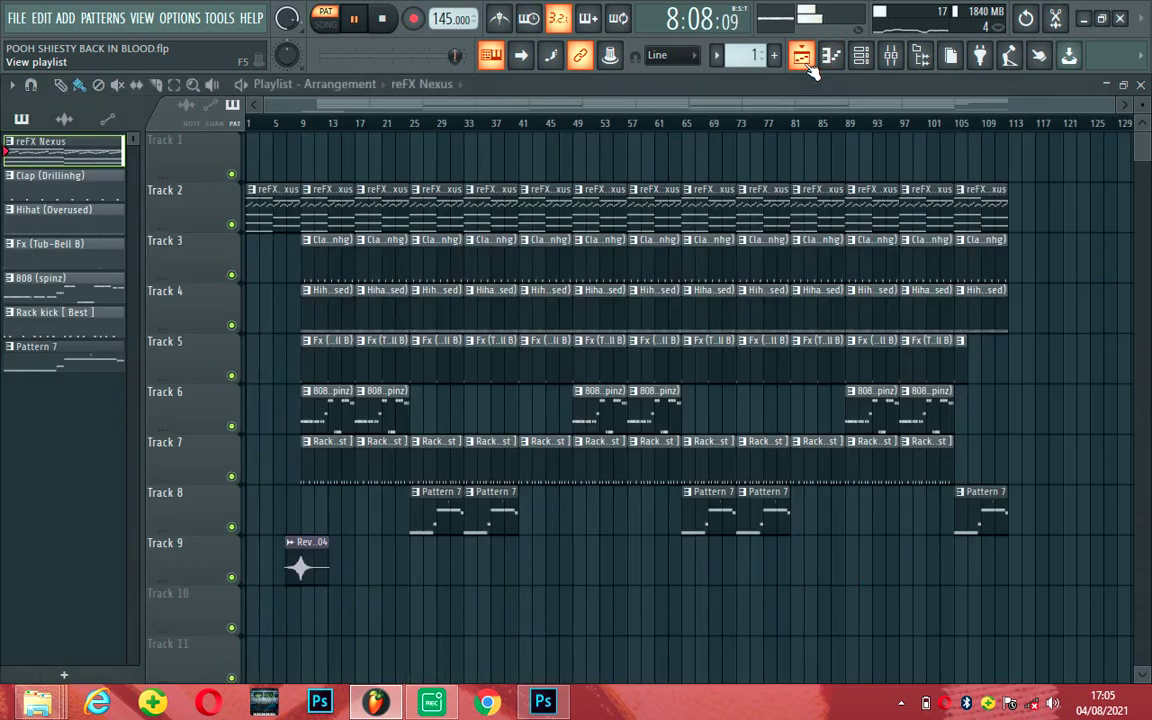
double_click(321, 267)
left_click_drag(584, 106, 357, 119)
key("space")
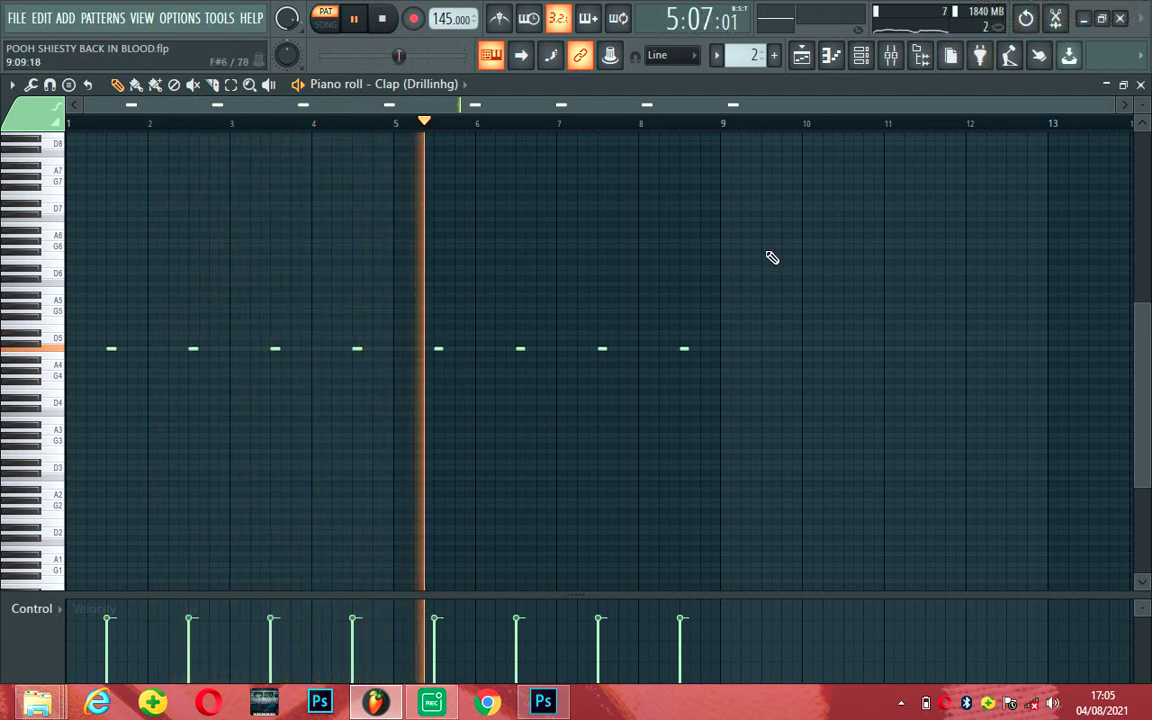
left_click(893, 56)
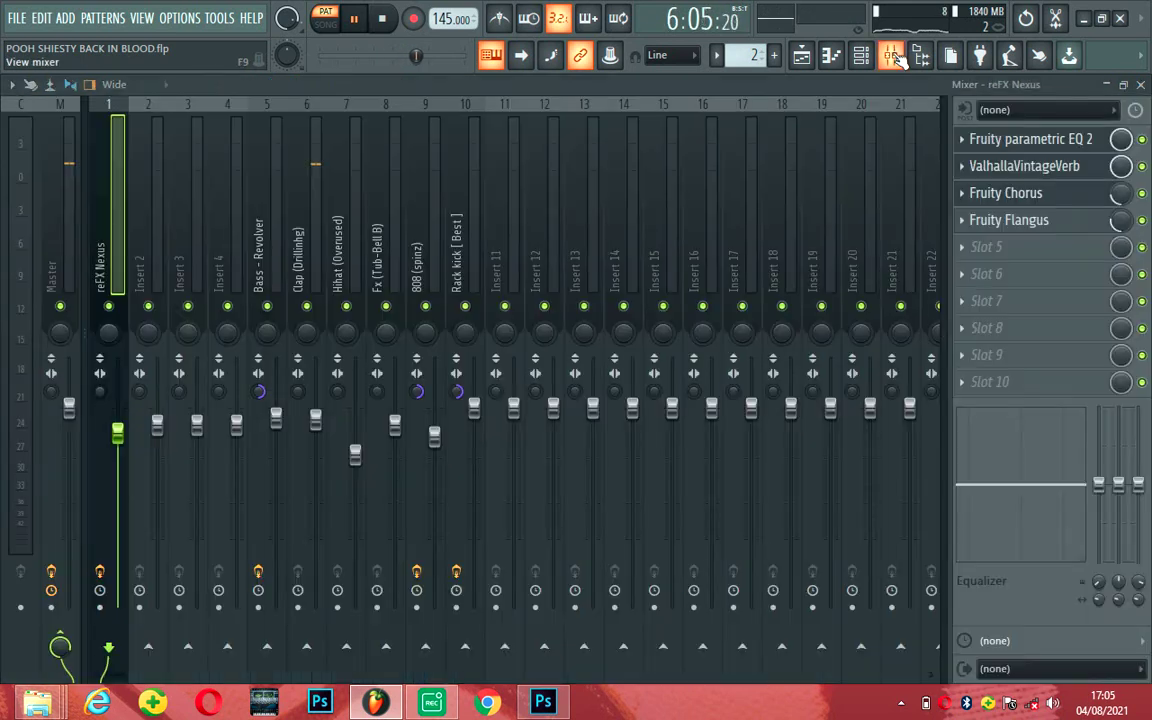
left_click(315, 273)
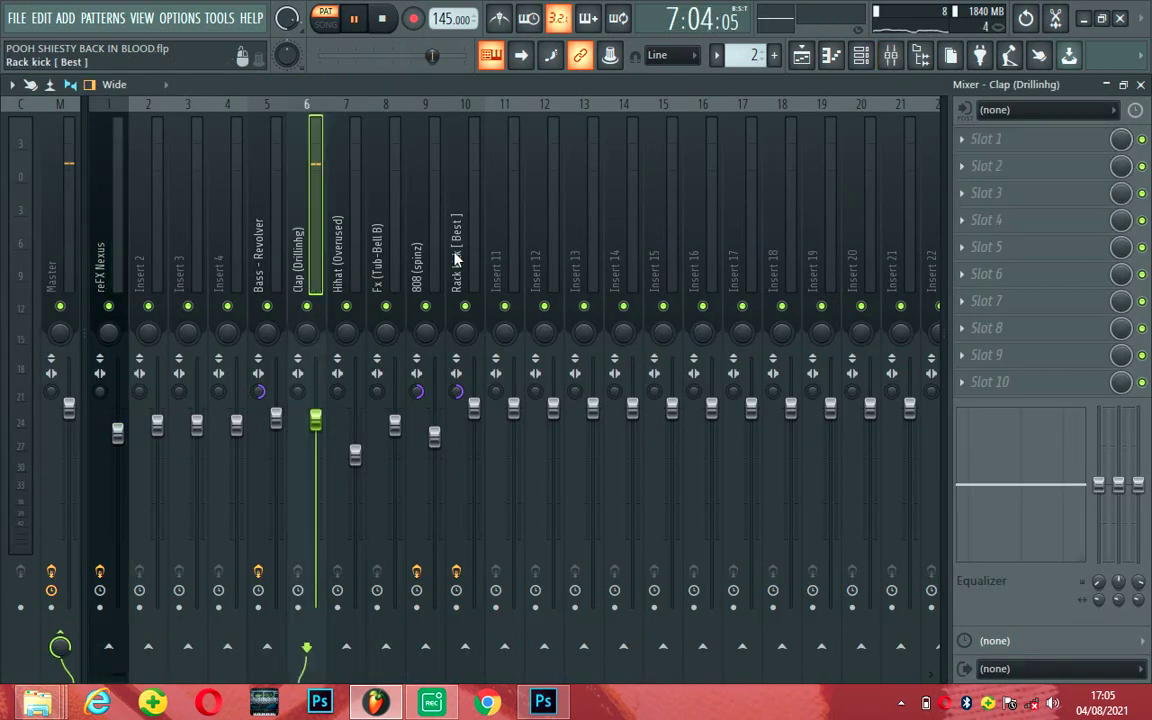
Open the Hihat (Overused) pattern from the playlist in the piano roll and play it from the start
left_click(803, 57)
key("space")
double_click(336, 307)
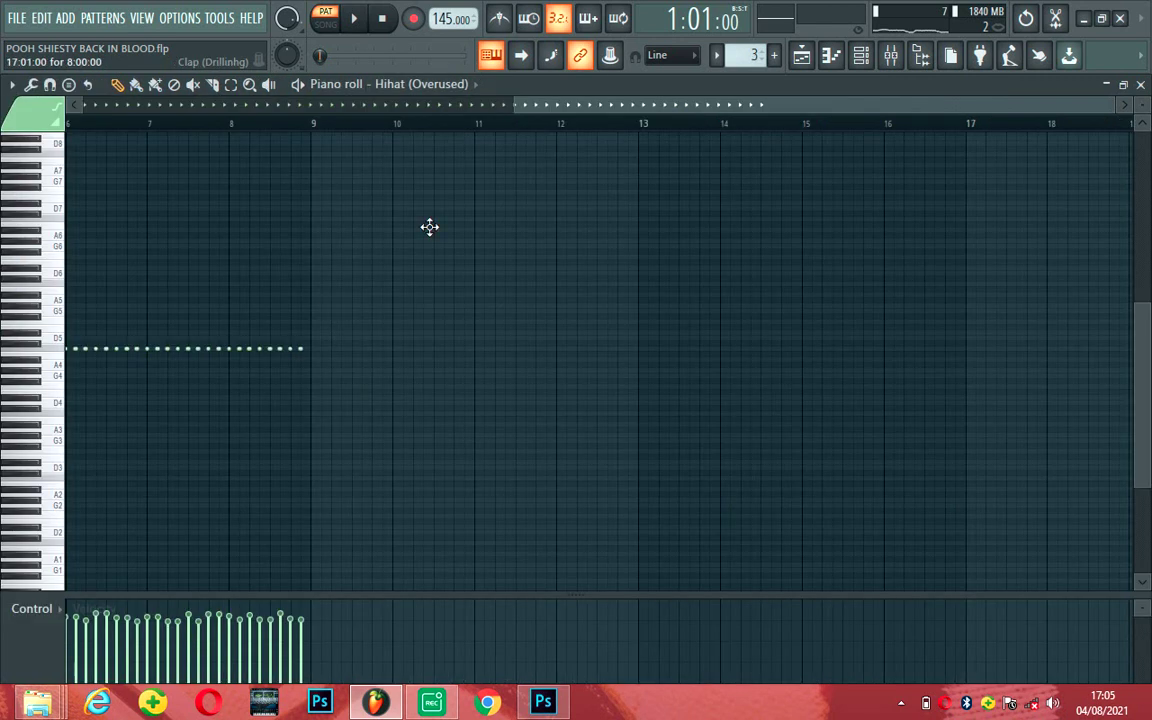
left_click_drag(536, 105, 22, 87)
key("space")
Add a faster hi-hat roll at the end of bar 8 with progressively lower note velocities
left_click_drag(765, 104, 779, 162)
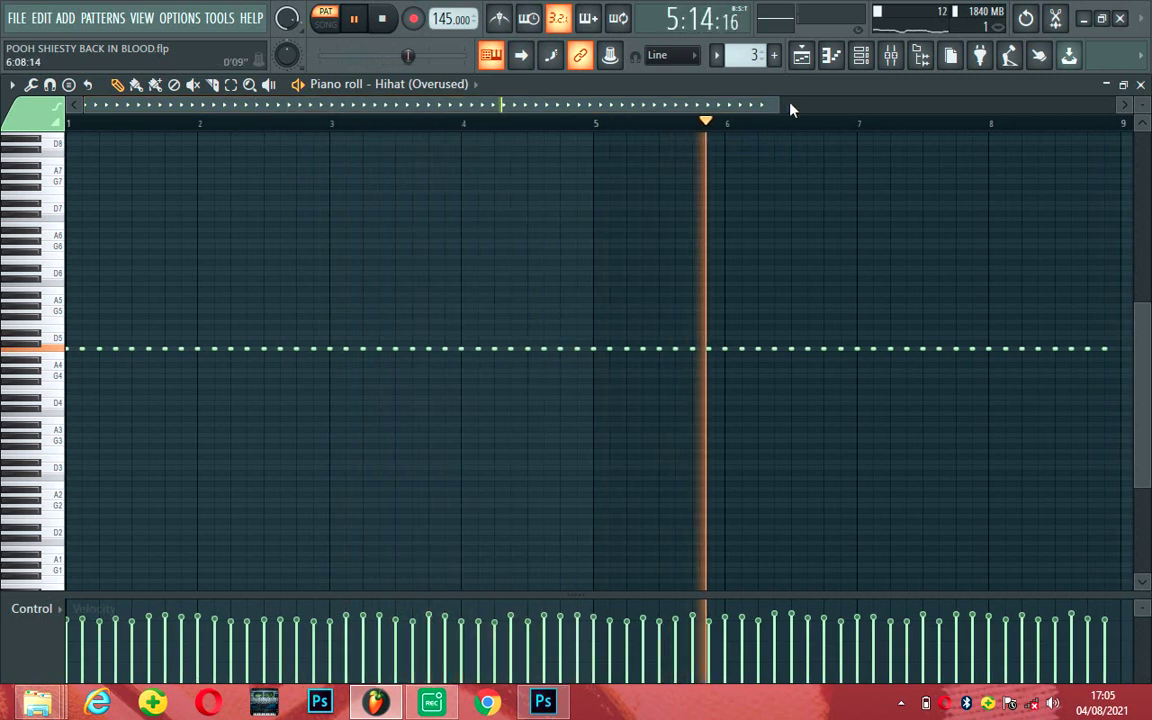
left_click_drag(779, 103, 892, 190)
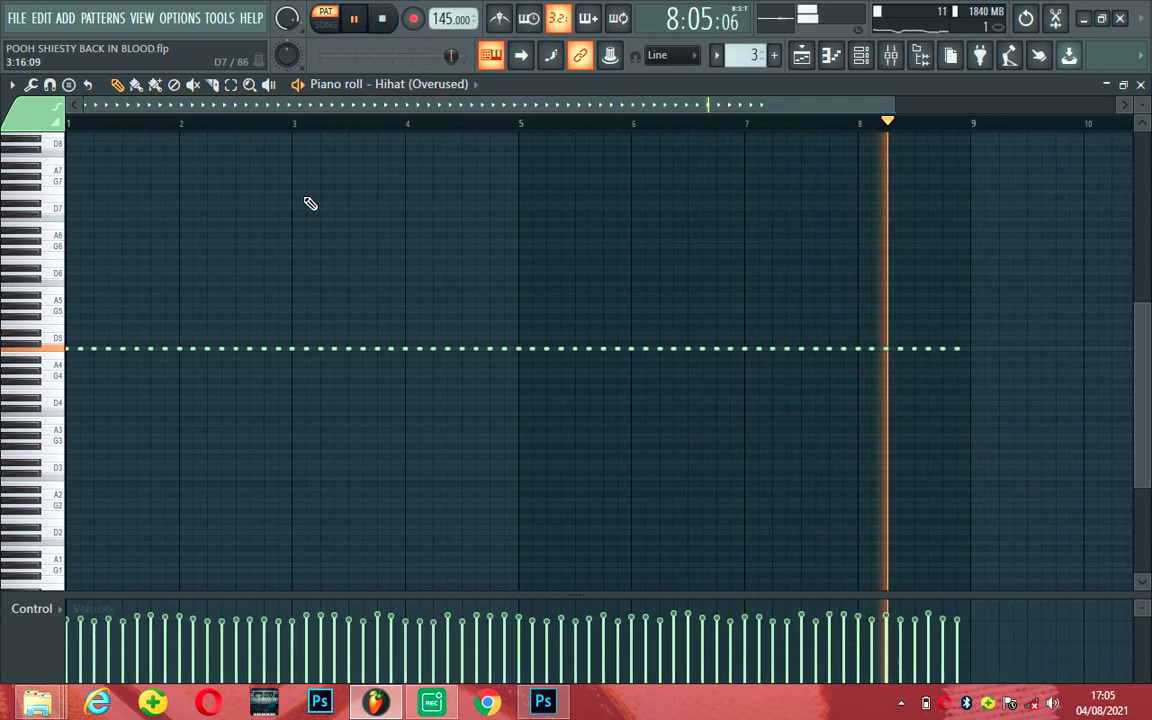
left_click_drag(81, 100, 628, 346)
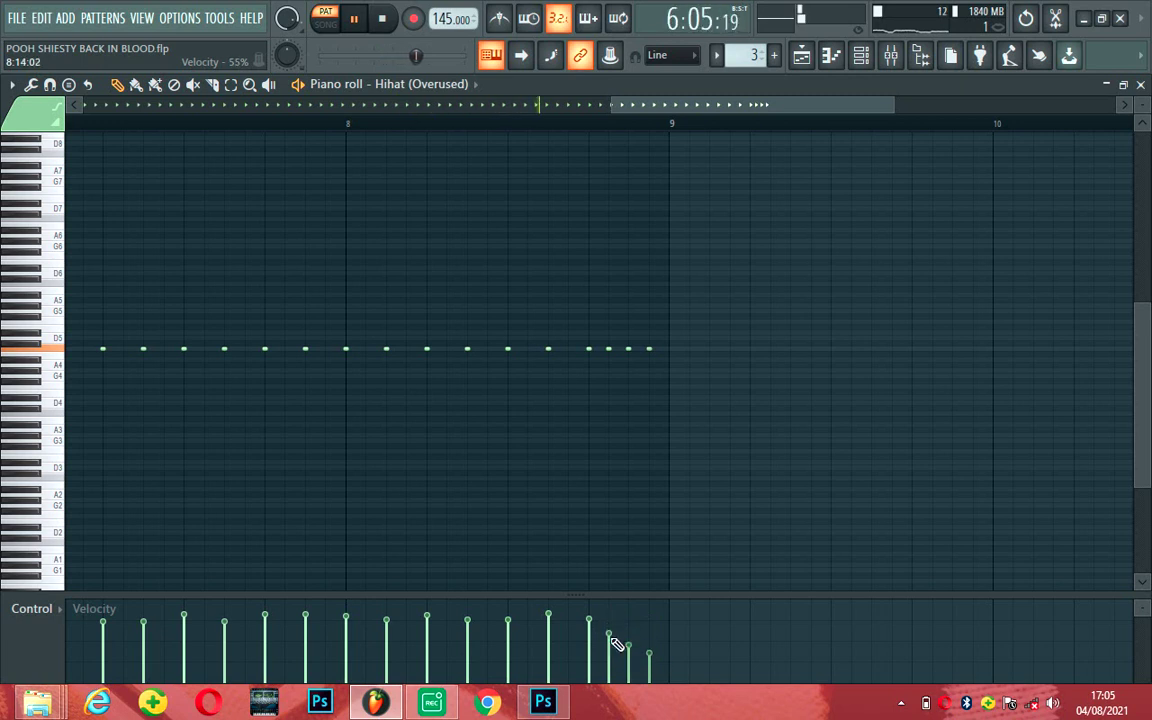
left_click_drag(605, 135, 91, 143)
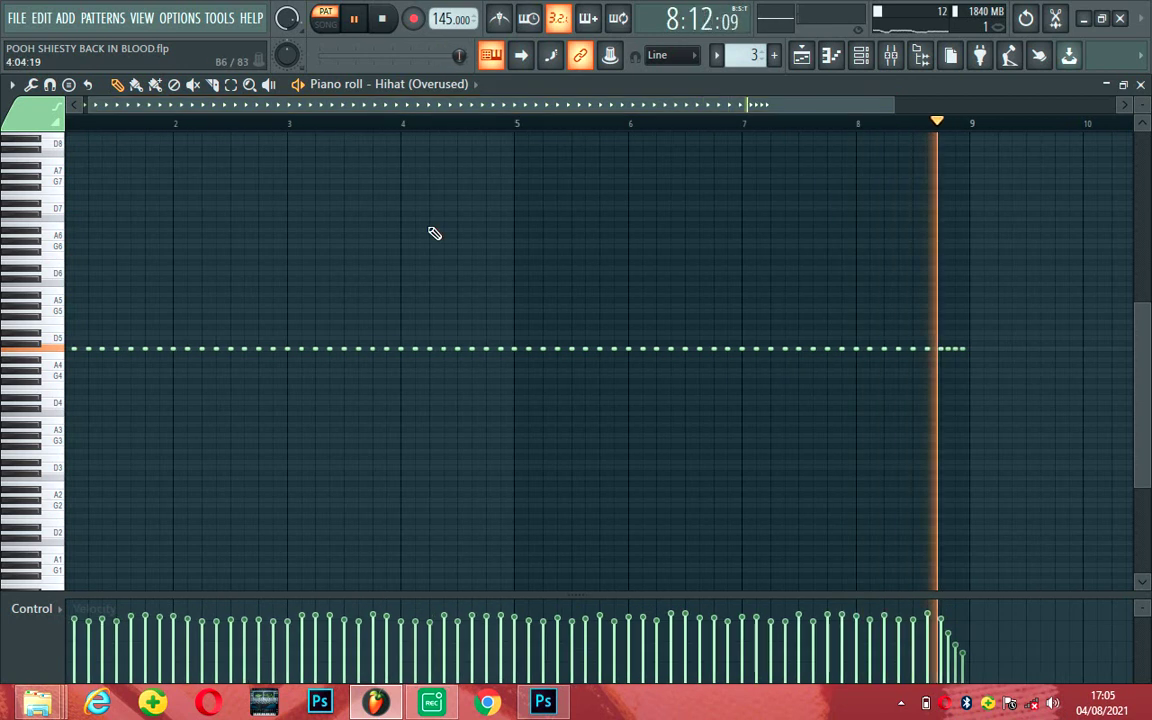
Examine the Hihat (Overused) mixer insert for effects and return to the playlist
left_click(889, 57)
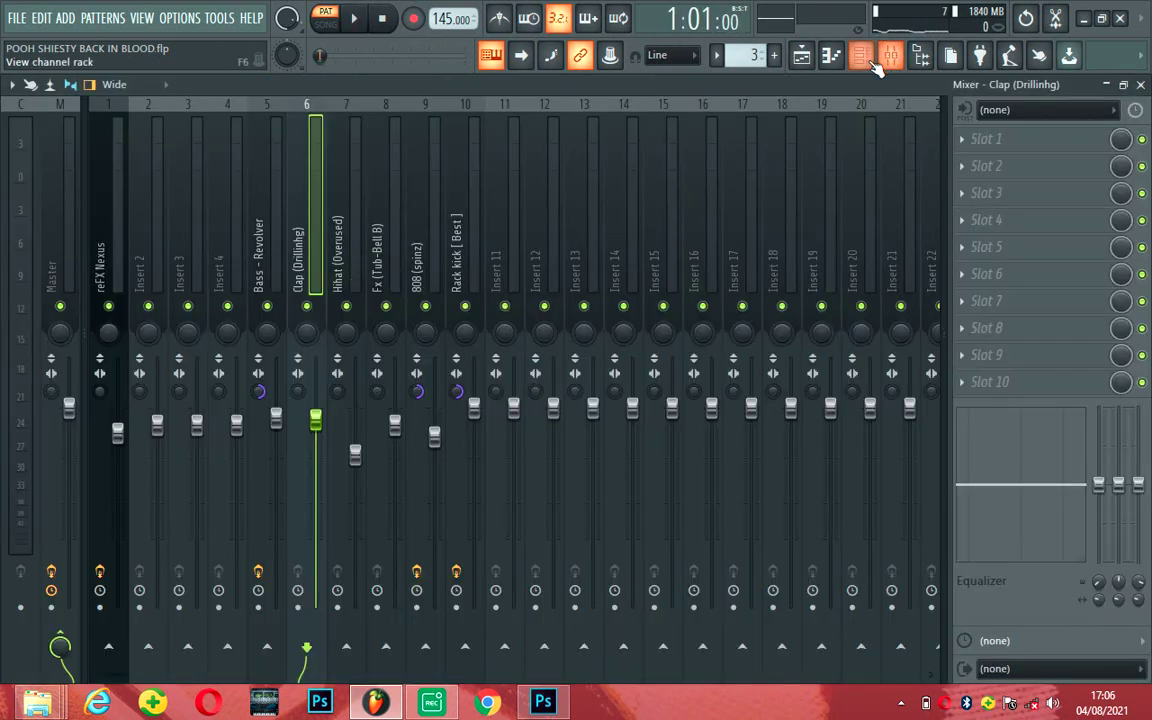
left_click(342, 220)
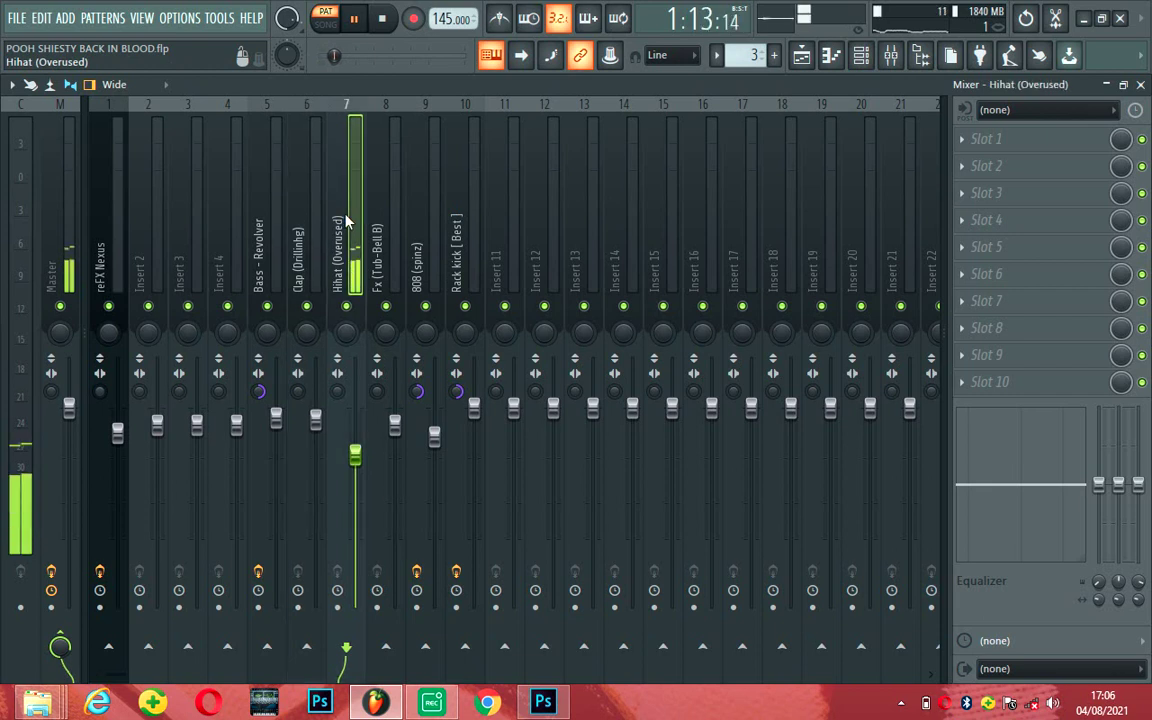
left_click(805, 57)
Open the Fx (Tub-Bell B) pattern in the piano roll and play it from bar 1
double_click(319, 369)
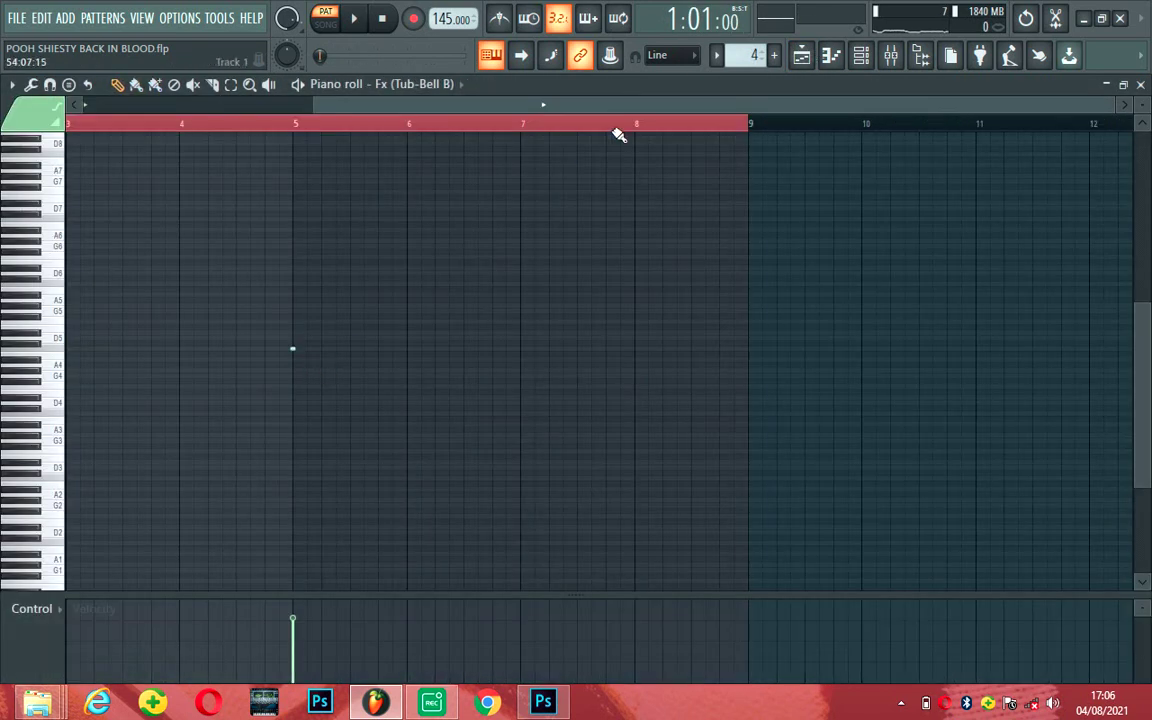
scroll(620, 113, "left", 2)
key("space")
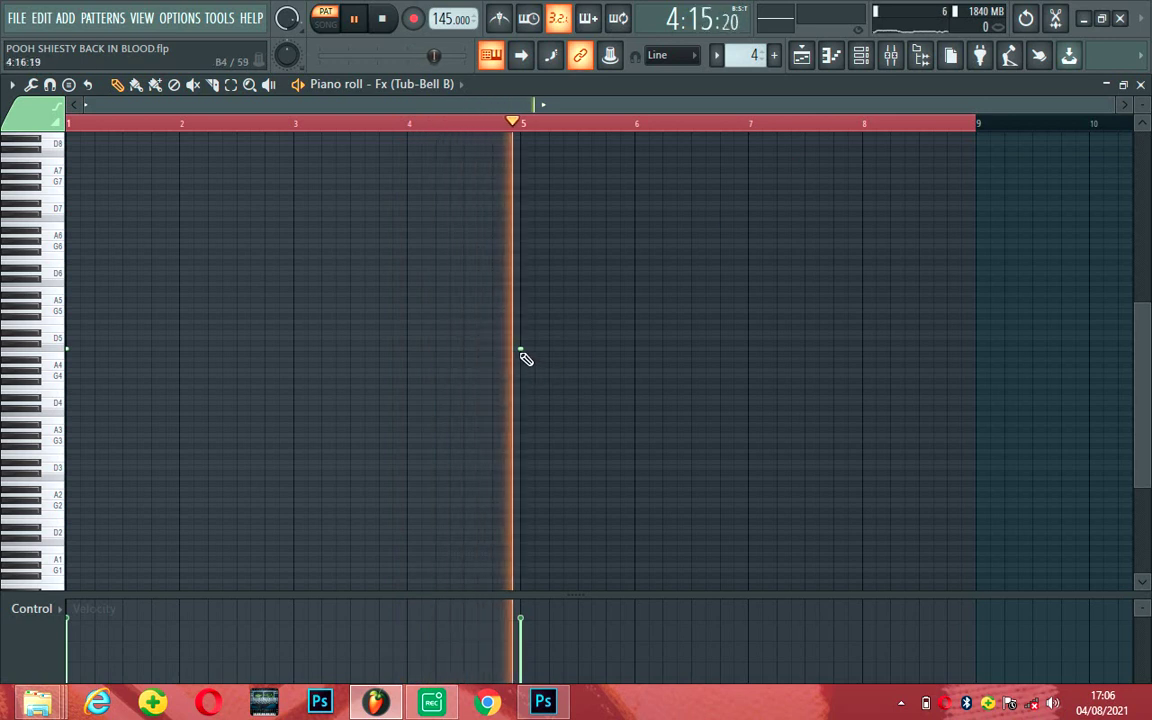
Try extra C5 bell hits at half-bar intervals after the existing notes at bars 1 and 5, auditioning the pattern
left_click(578, 349)
left_click(634, 344)
key("space")
key("space")
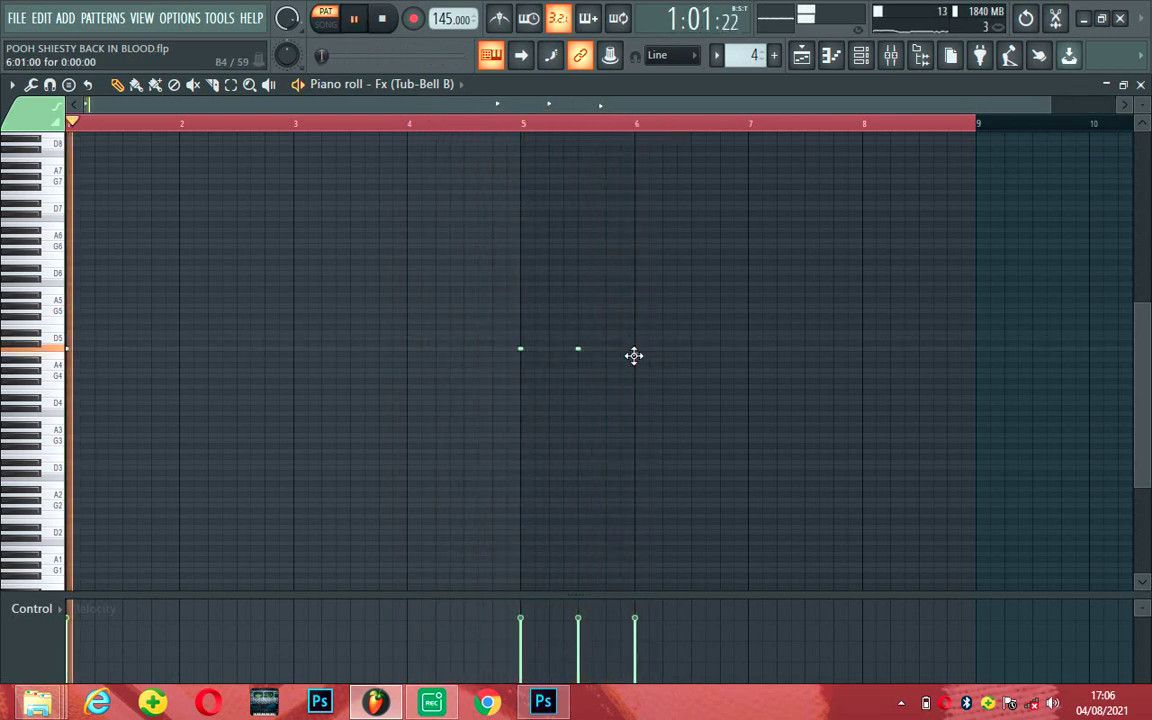
key("space")
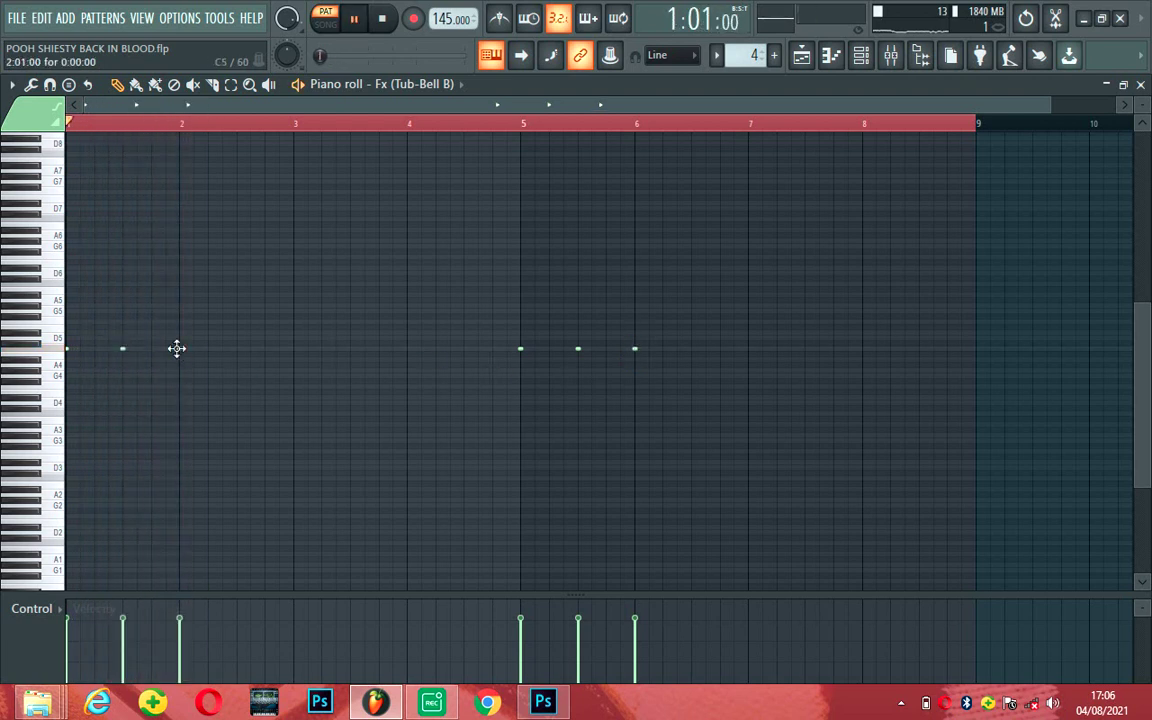
left_click(239, 349)
left_click(294, 349)
left_click(350, 347)
Delete the extra bell hits from the Fx pattern, keeping only the notes at bars 1 and 5
right_click(350, 348)
right_click(294, 349)
right_click(237, 349)
right_click(122, 349)
right_click(179, 349)
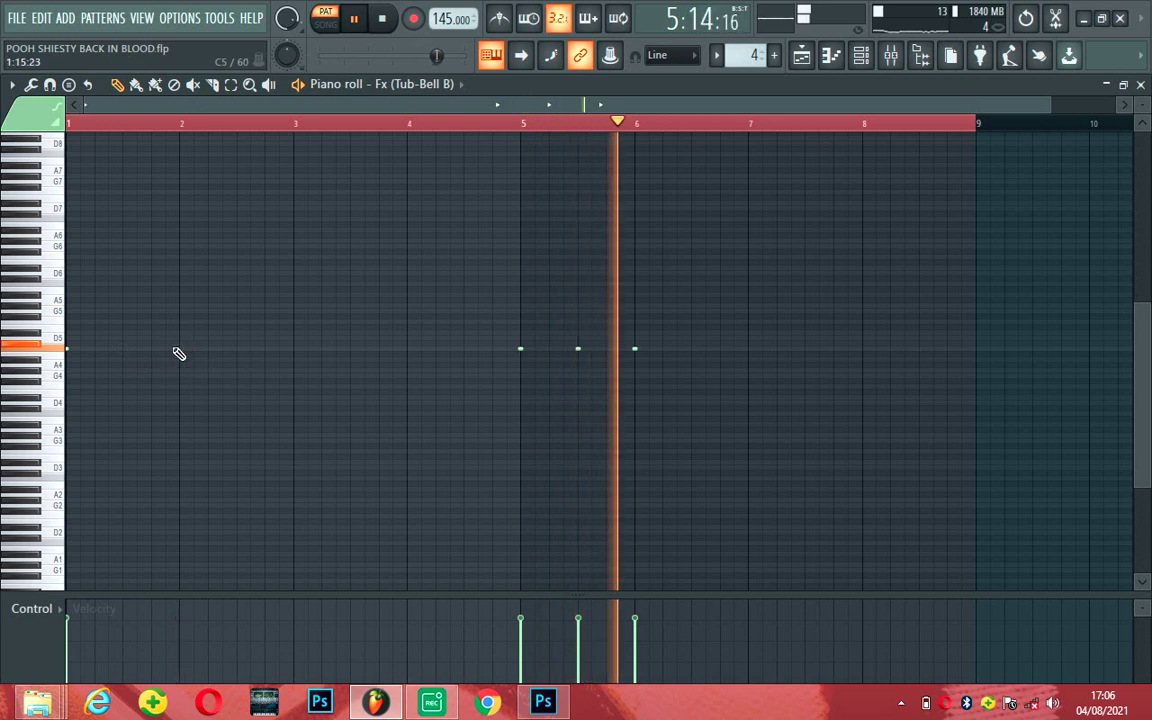
right_click(636, 350)
right_click(579, 349)
Check the channel rack, then open the Rack kick [ Best ] pattern from the playlist and play it
key("space")
left_click(862, 56)
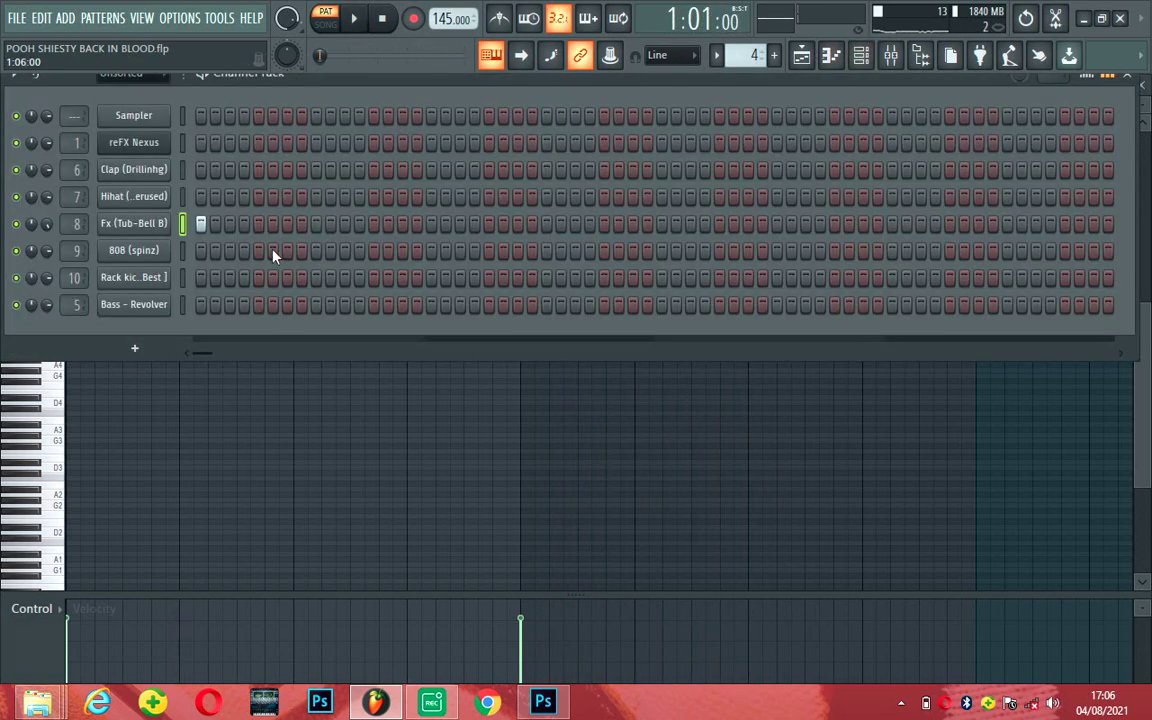
left_click(800, 56)
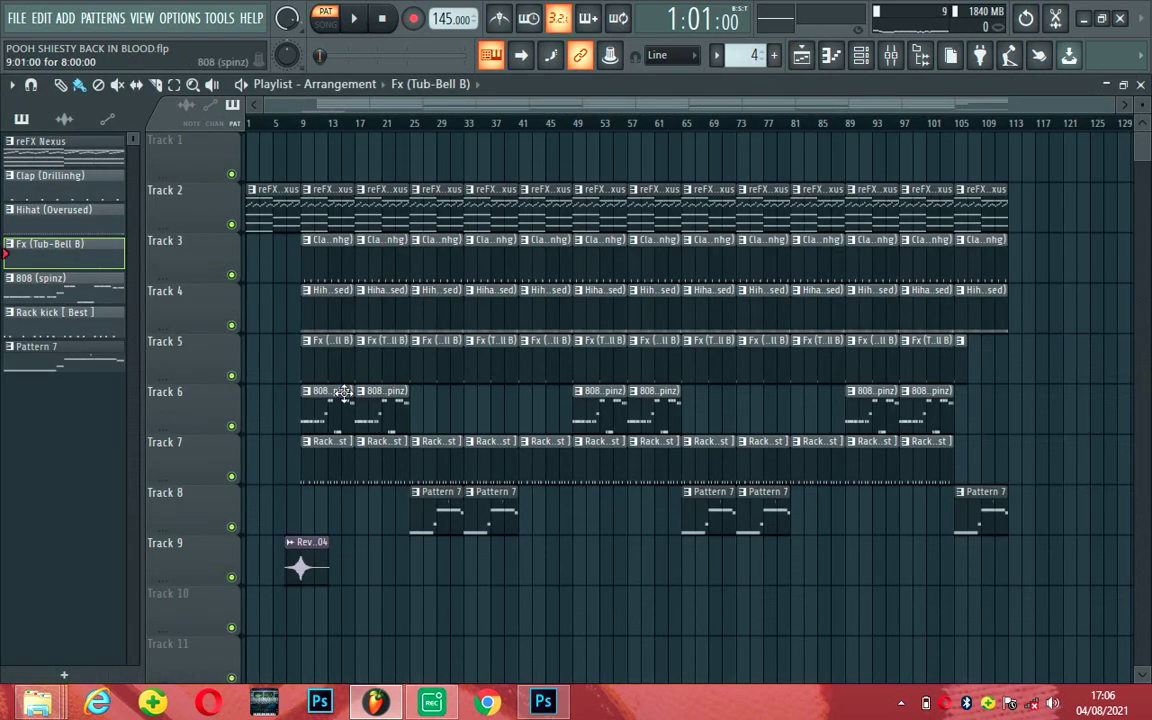
double_click(319, 483)
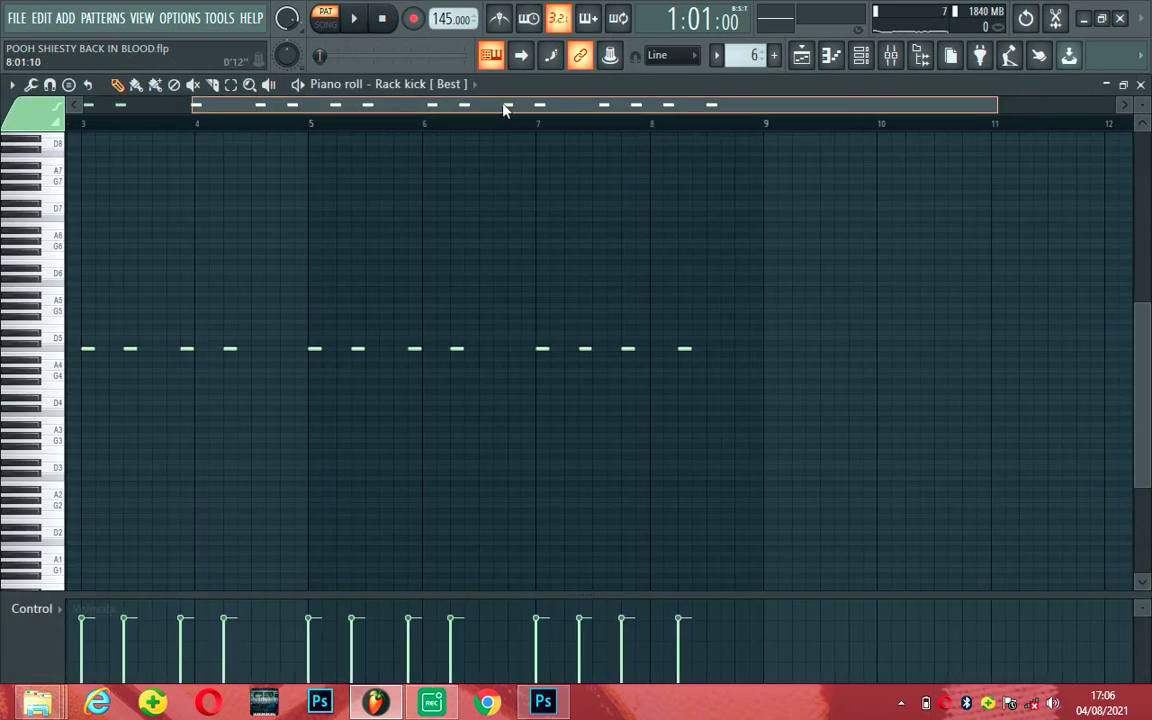
key("space")
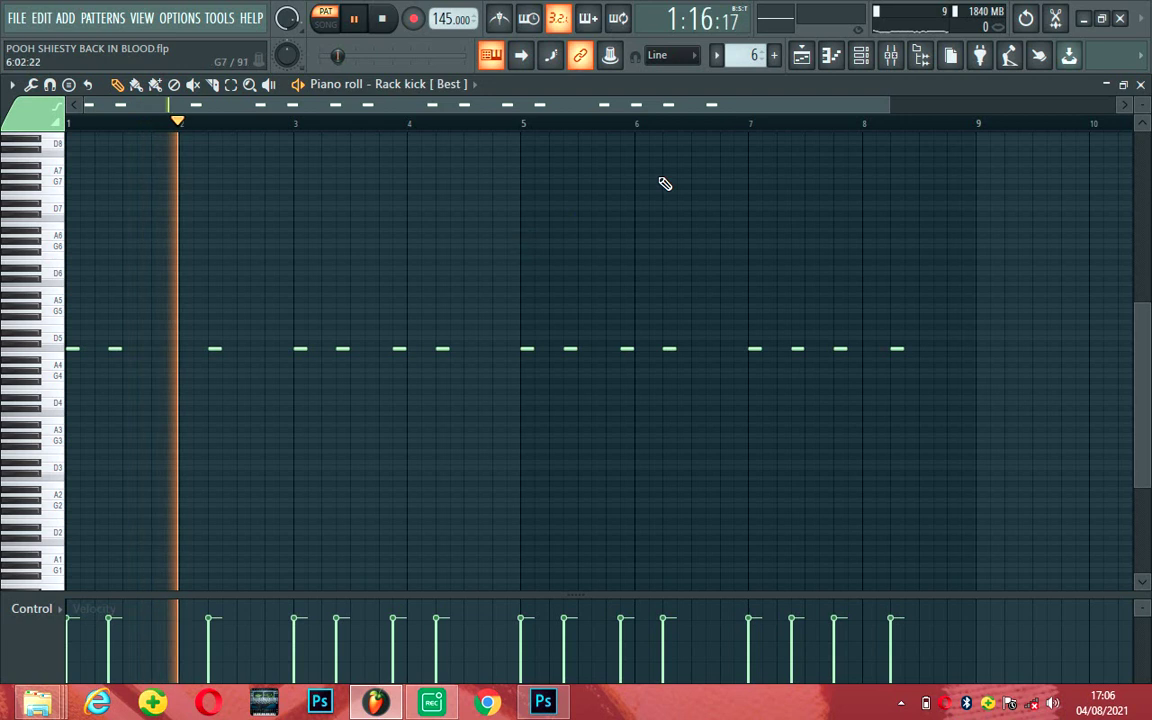
Examine the Rack kick [ Best ] mixer insert's Fruity soft clipper and Fruity parametric EQ 2 effects
left_click(888, 57)
left_click(466, 230)
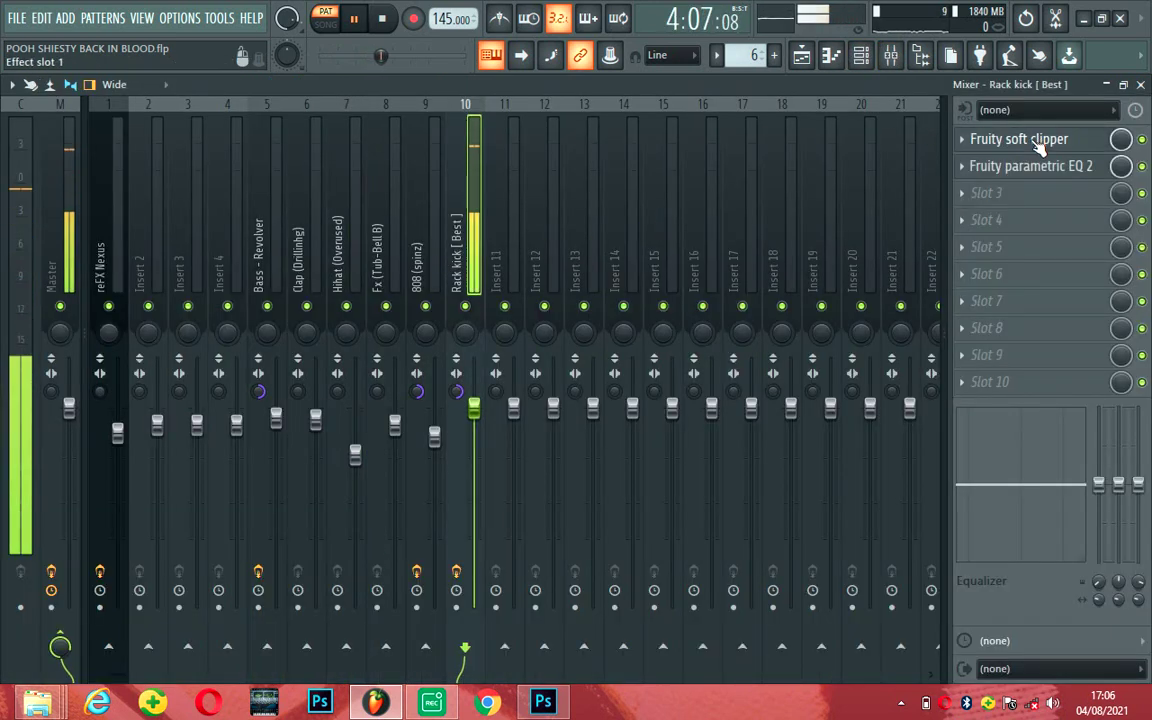
left_click(1000, 140)
left_click(1030, 167)
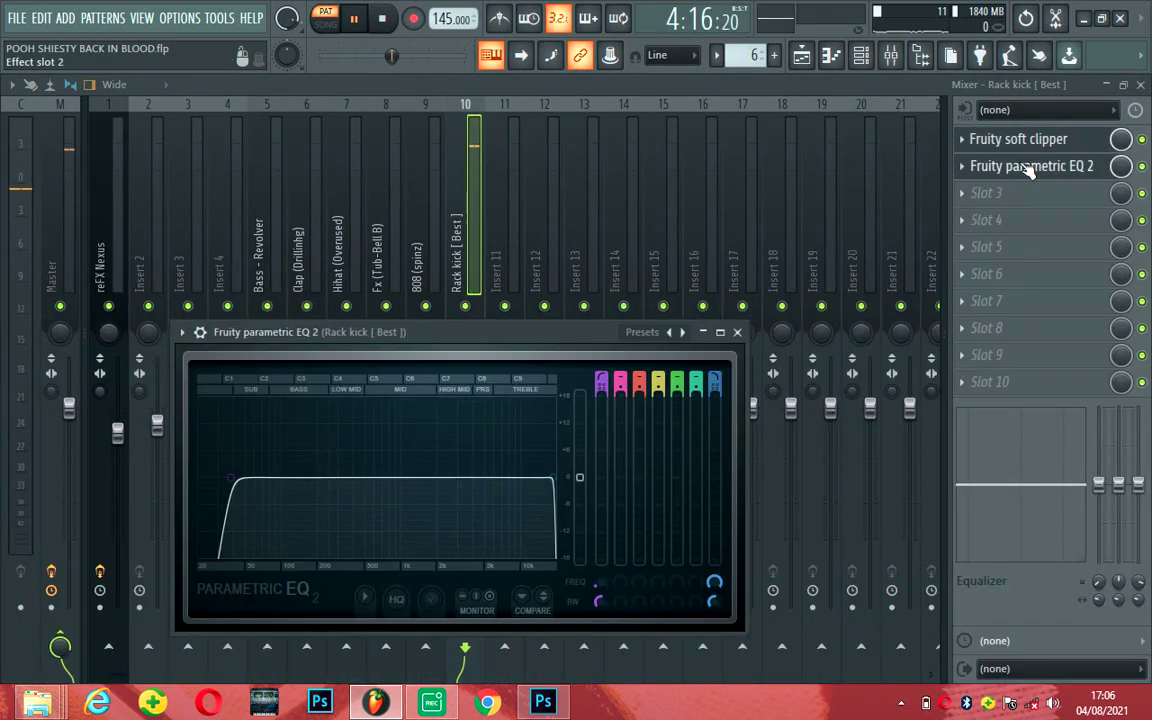
left_click(738, 332)
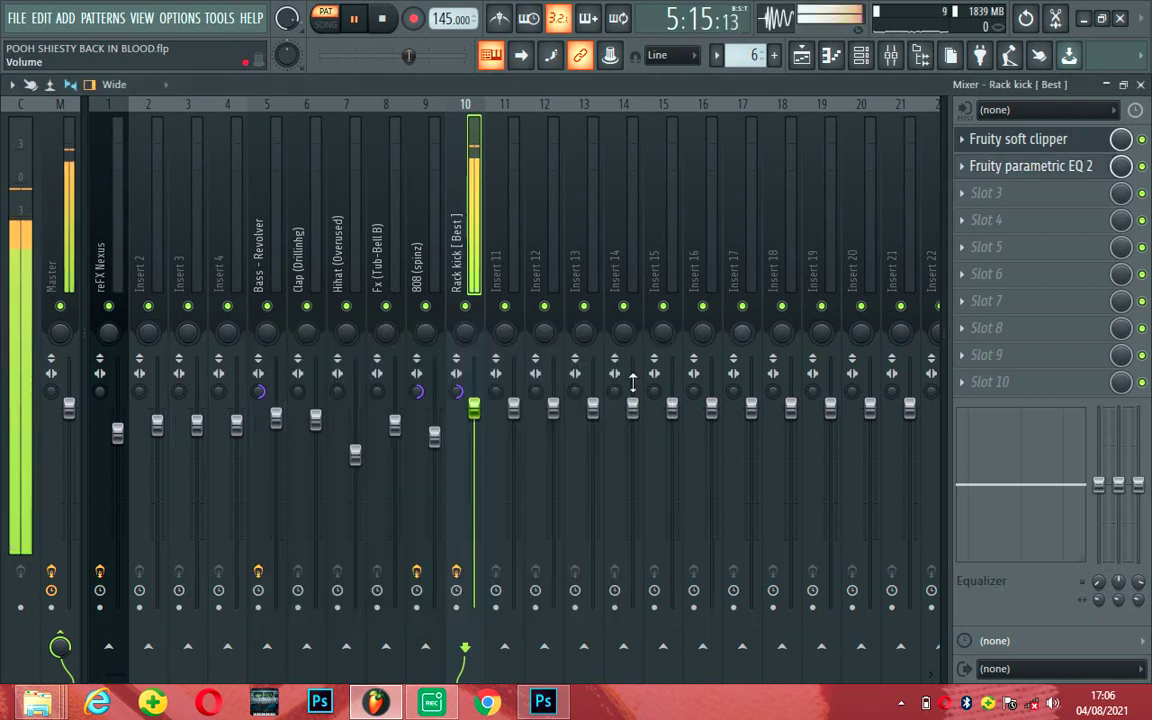
Stop playback, look over the Rack kick [ Best ] notes in the piano roll again, and return to the playlist
left_click(801, 57)
key("space")
double_click(326, 453)
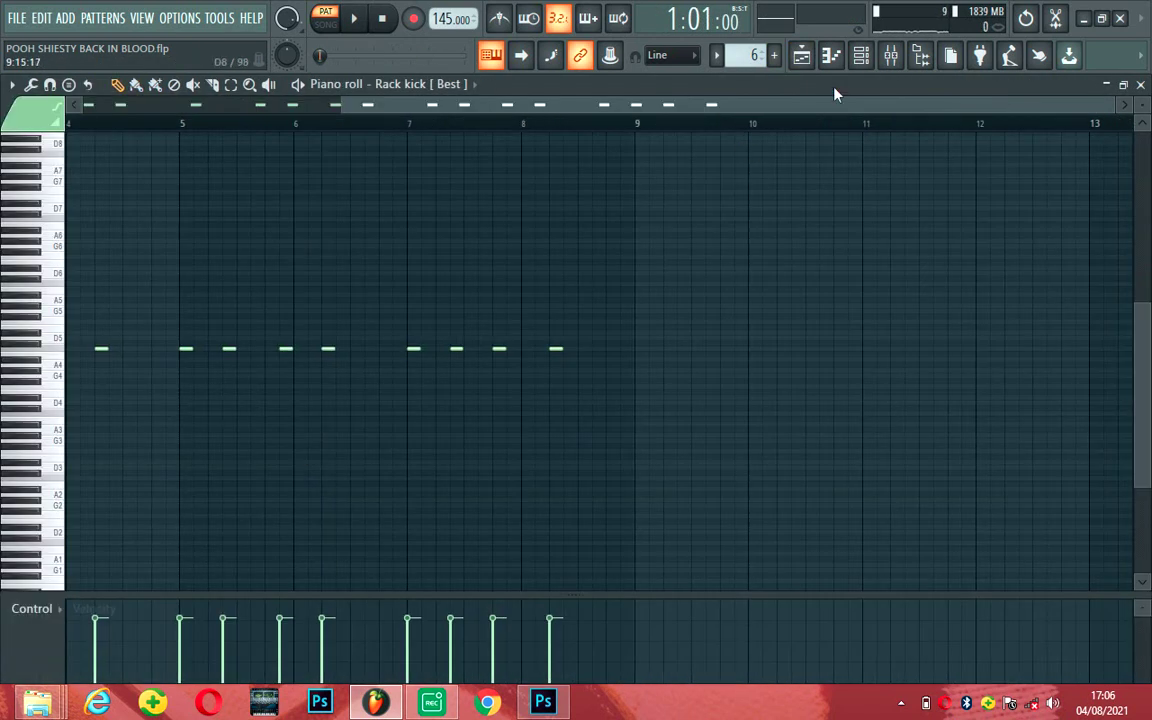
left_click(863, 60)
left_click(812, 60)
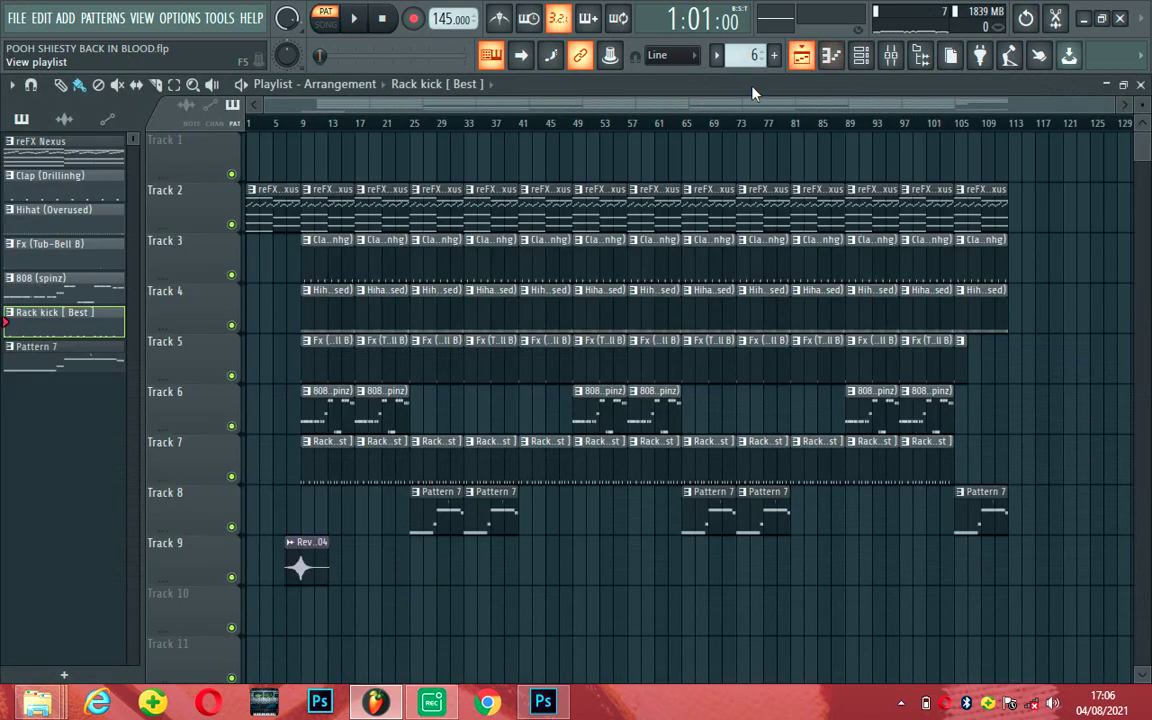
Play the 808 (spinz) pattern in the piano roll and lower the velocity of the last F#5 note before bar 5 and the middle B4 note
double_click(325, 410)
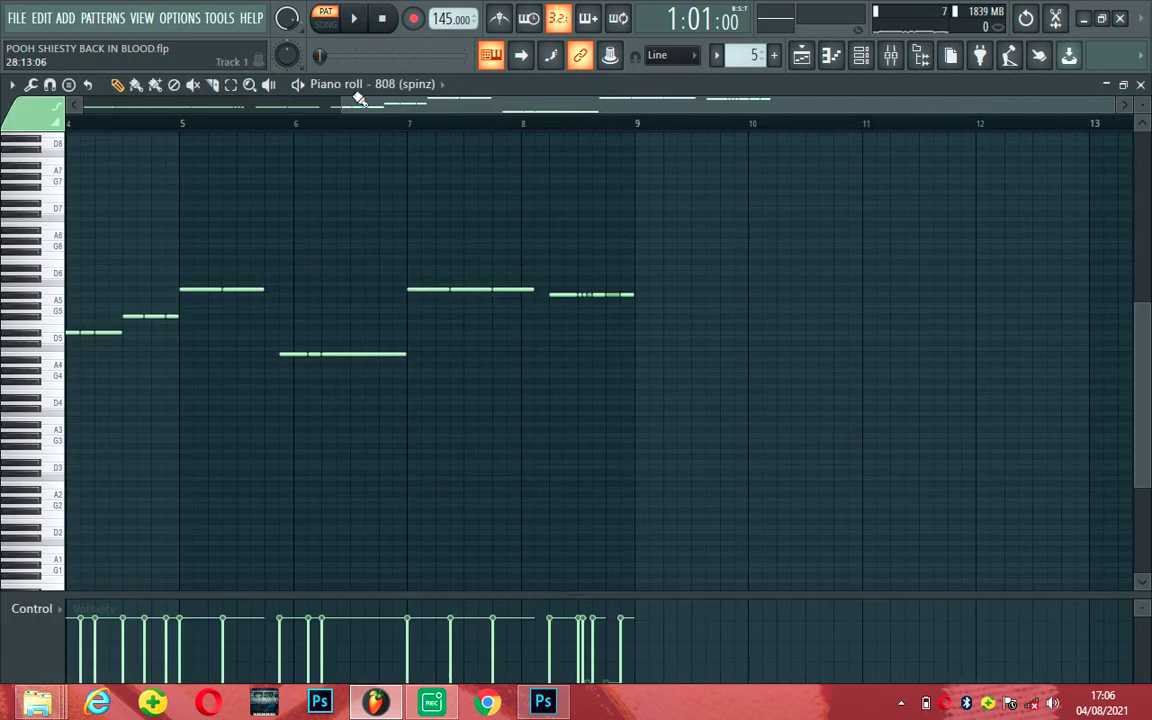
left_click(380, 86)
left_click(684, 176)
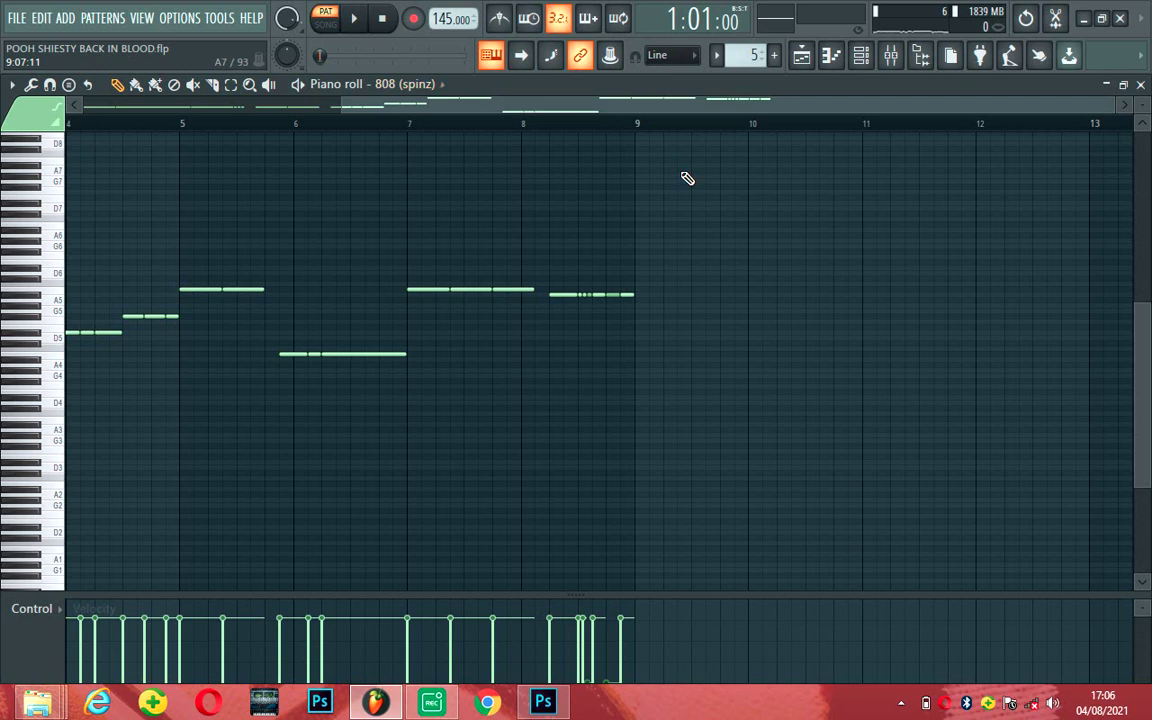
left_click_drag(799, 108, 456, 108)
left_click_drag(1142, 105, 1142, 86)
key("space")
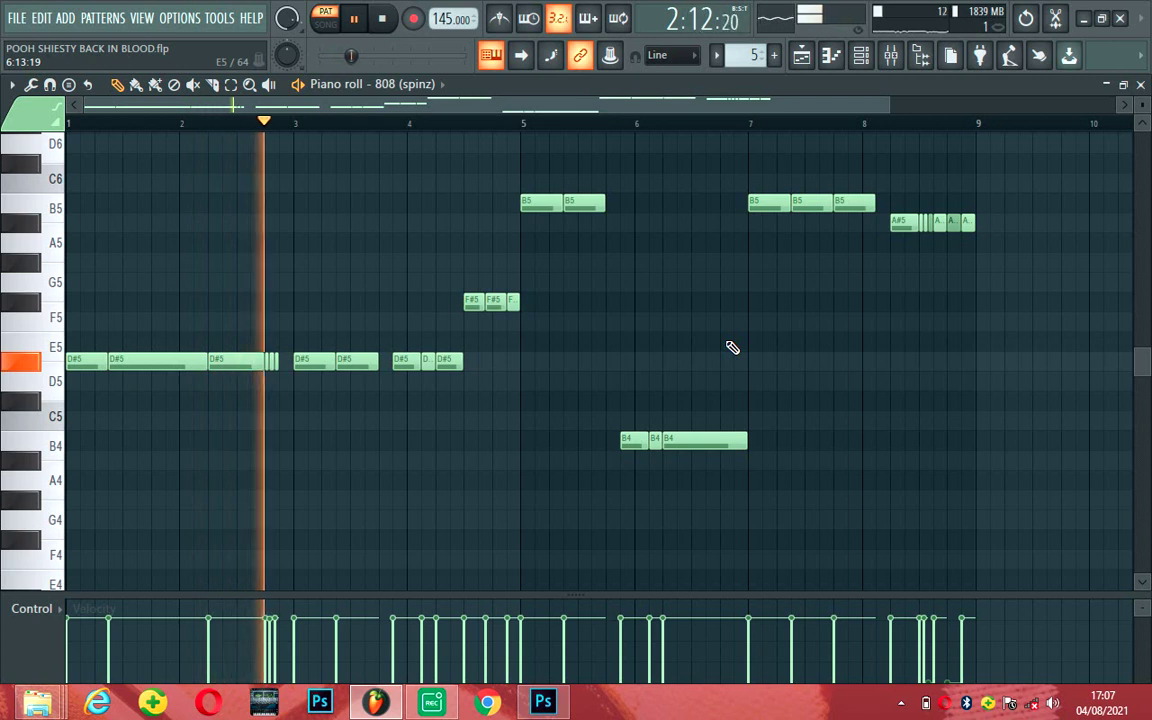
left_click(507, 635)
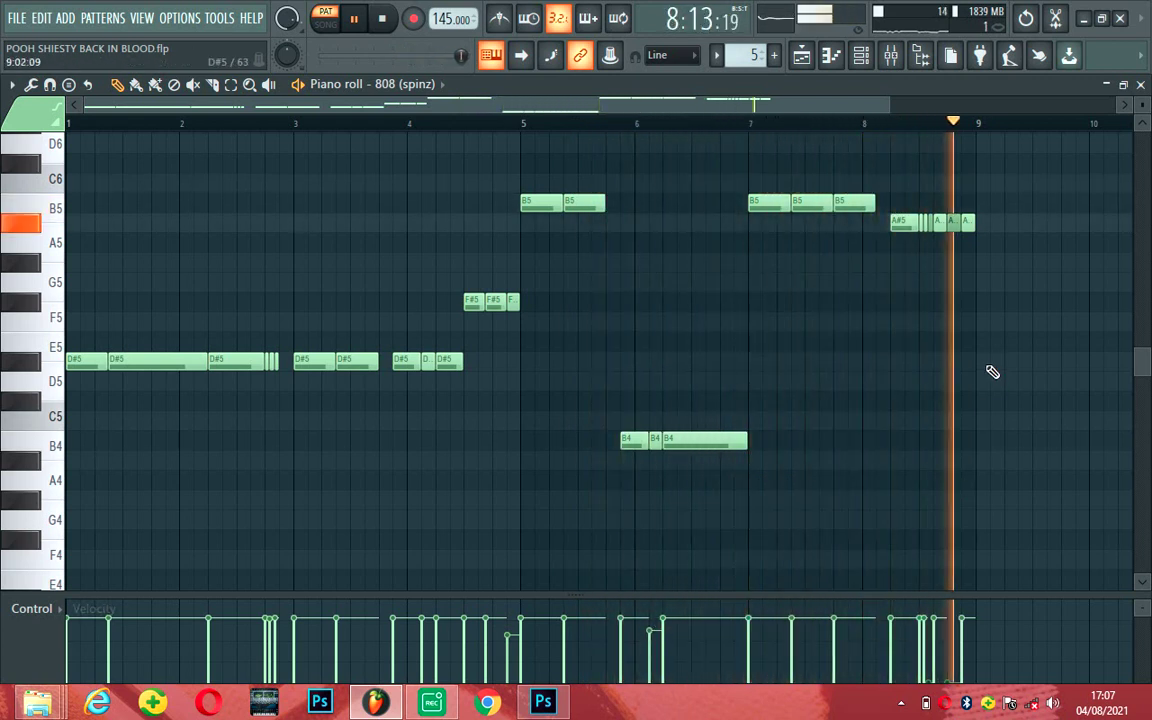
Examine the Fruity soft clipper and Fruity parametric EQ 2 on the 808 (spinz) mixer insert, then stop playback and return to the playlist
left_click(888, 57)
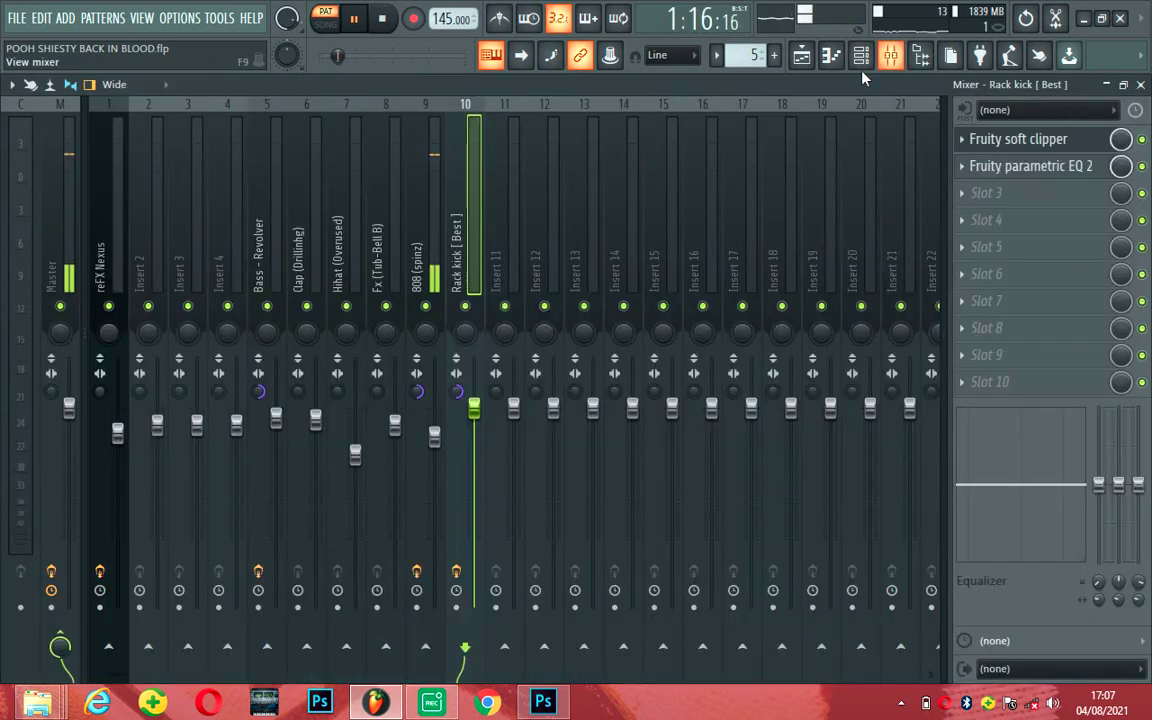
left_click(425, 230)
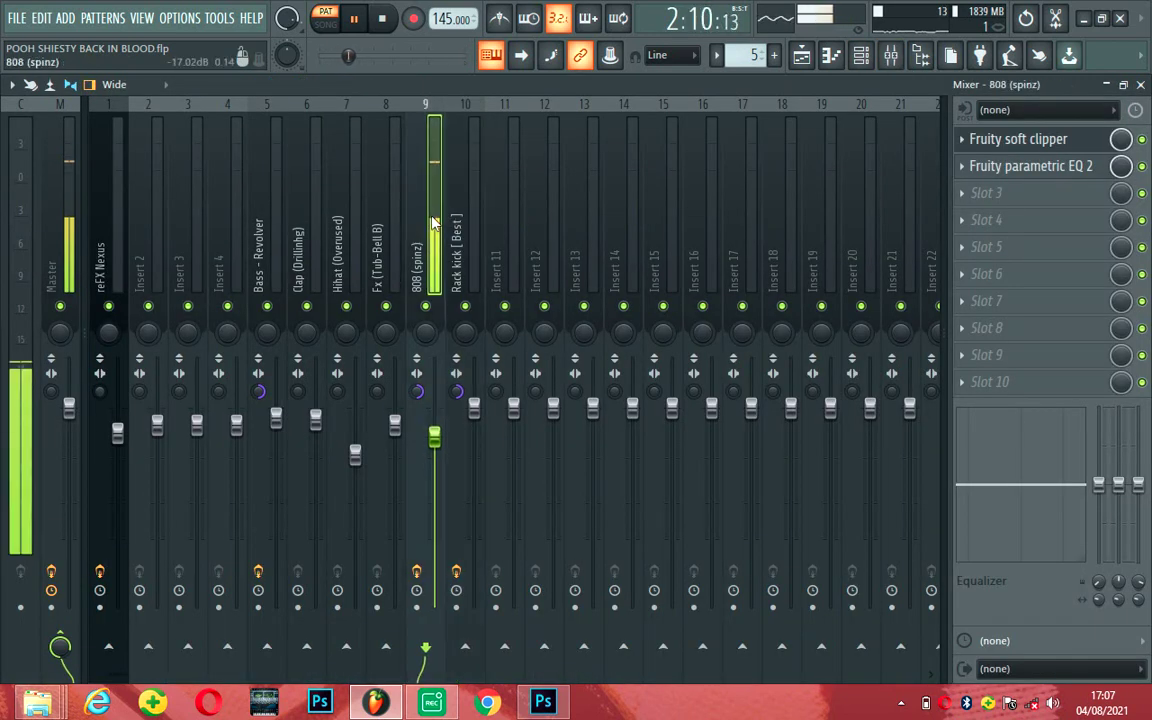
left_click(1070, 140)
left_click(980, 166)
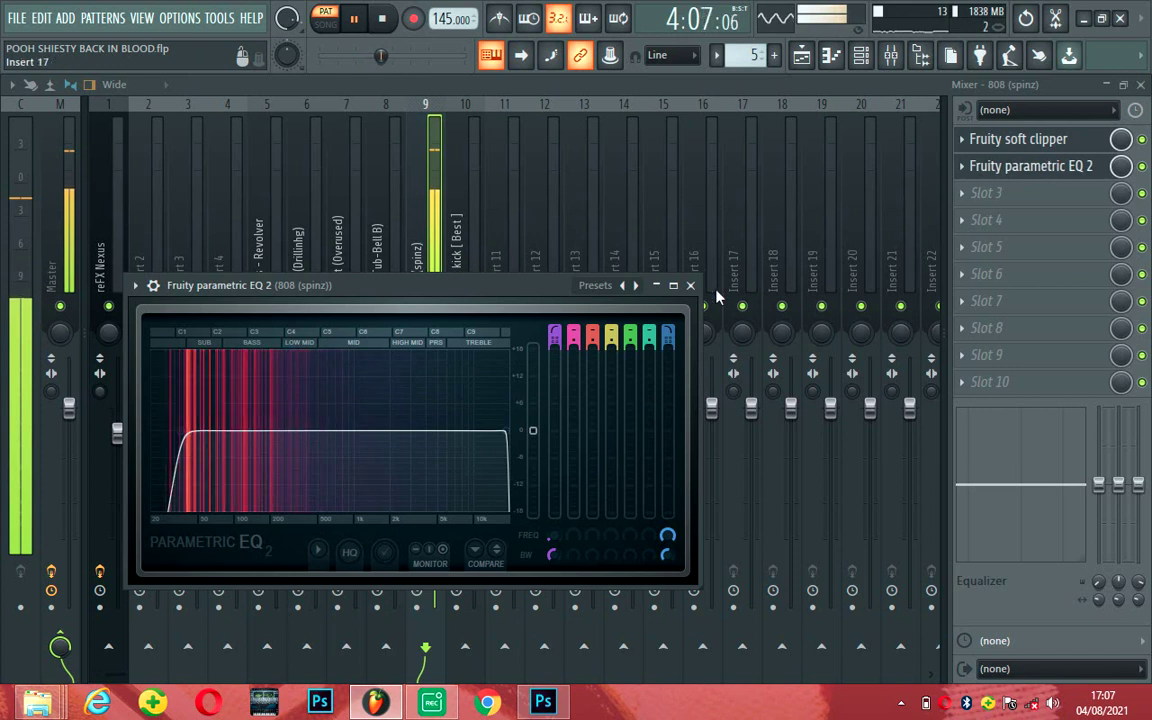
left_click(690, 285)
key("space")
left_click(801, 57)
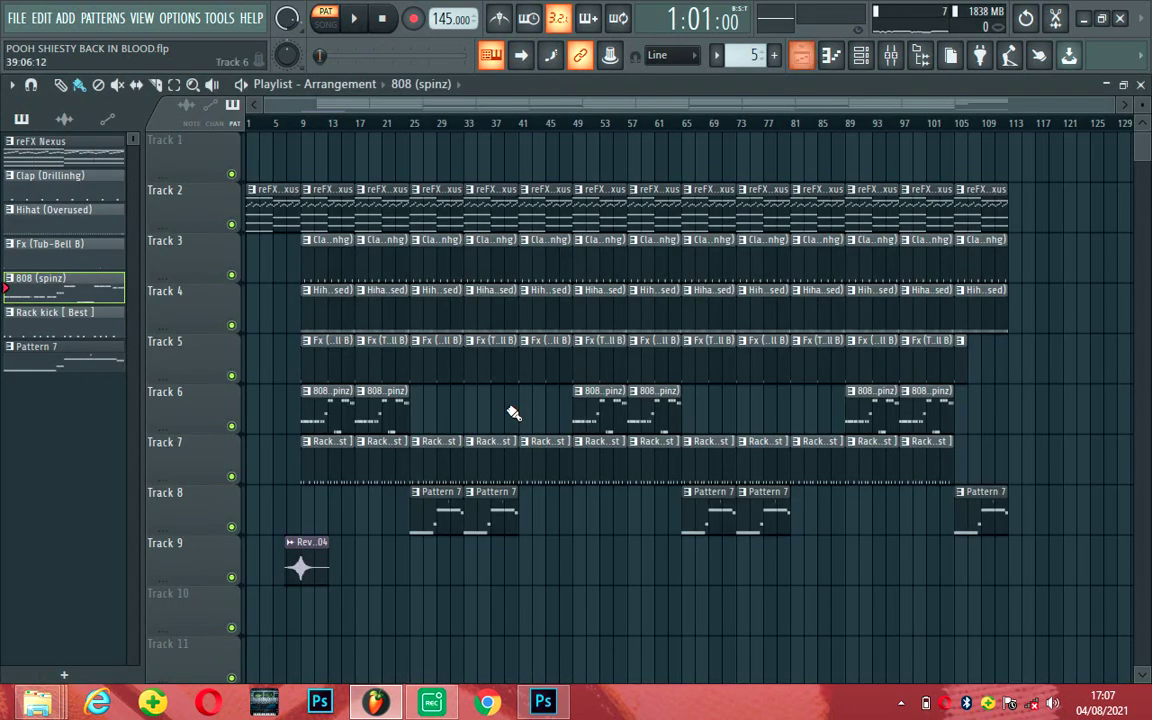
Open Pattern 7's Bass - Revolver notes from the playlist, play them through, and return to the playlist
double_click(422, 511)
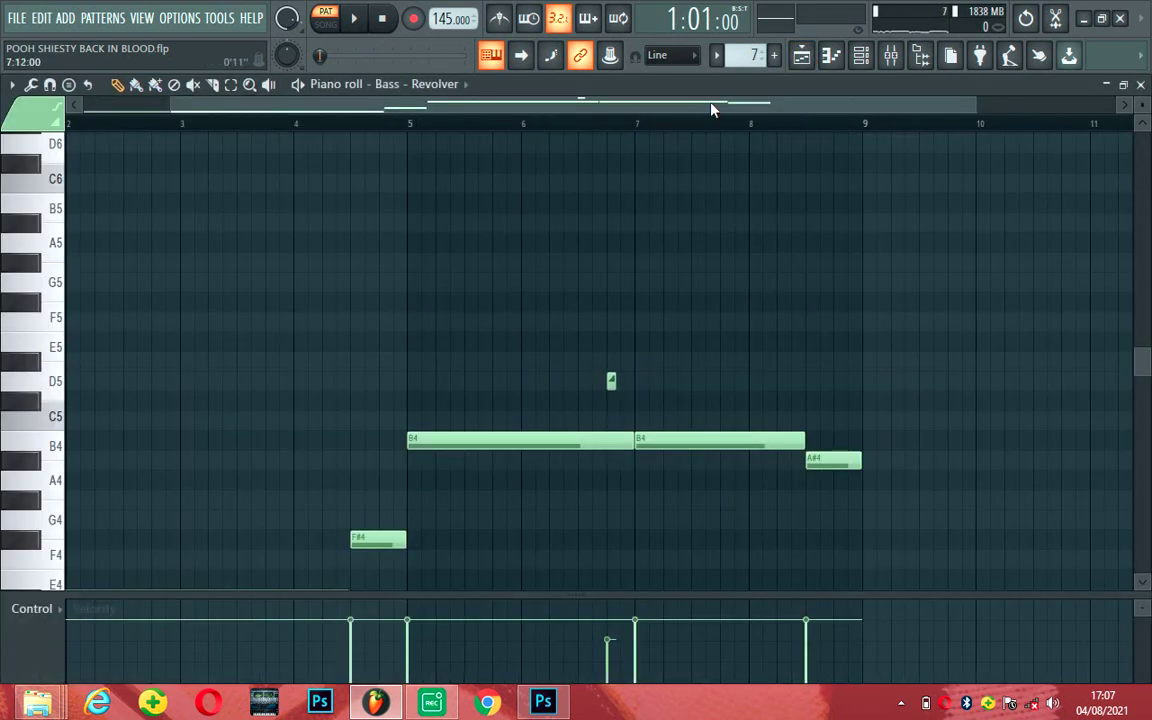
left_click_drag(712, 108, 481, 120)
scroll(1139, 375, "down", 3)
key("space")
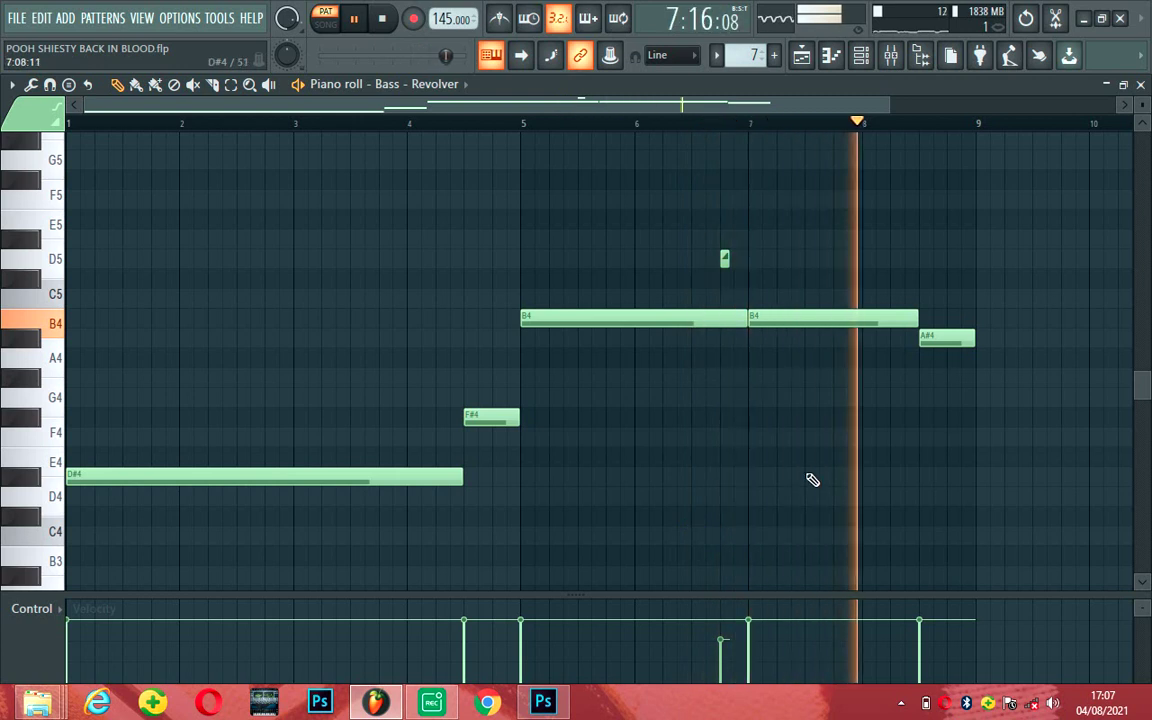
key("space")
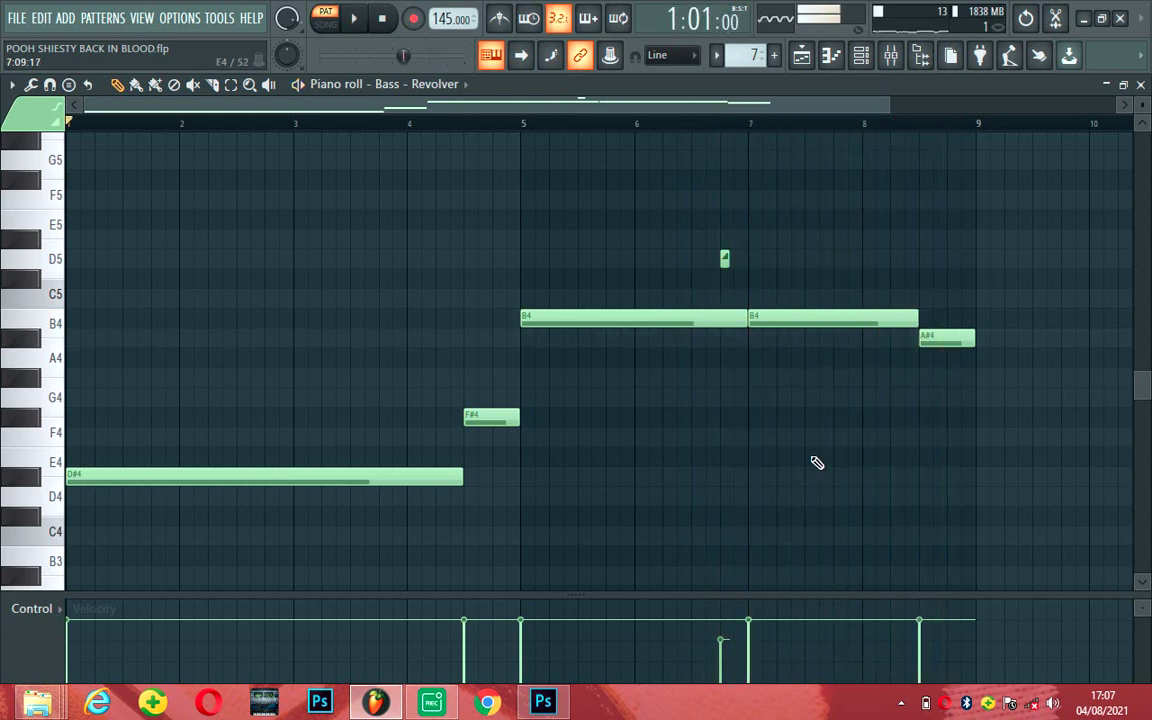
left_click(812, 58)
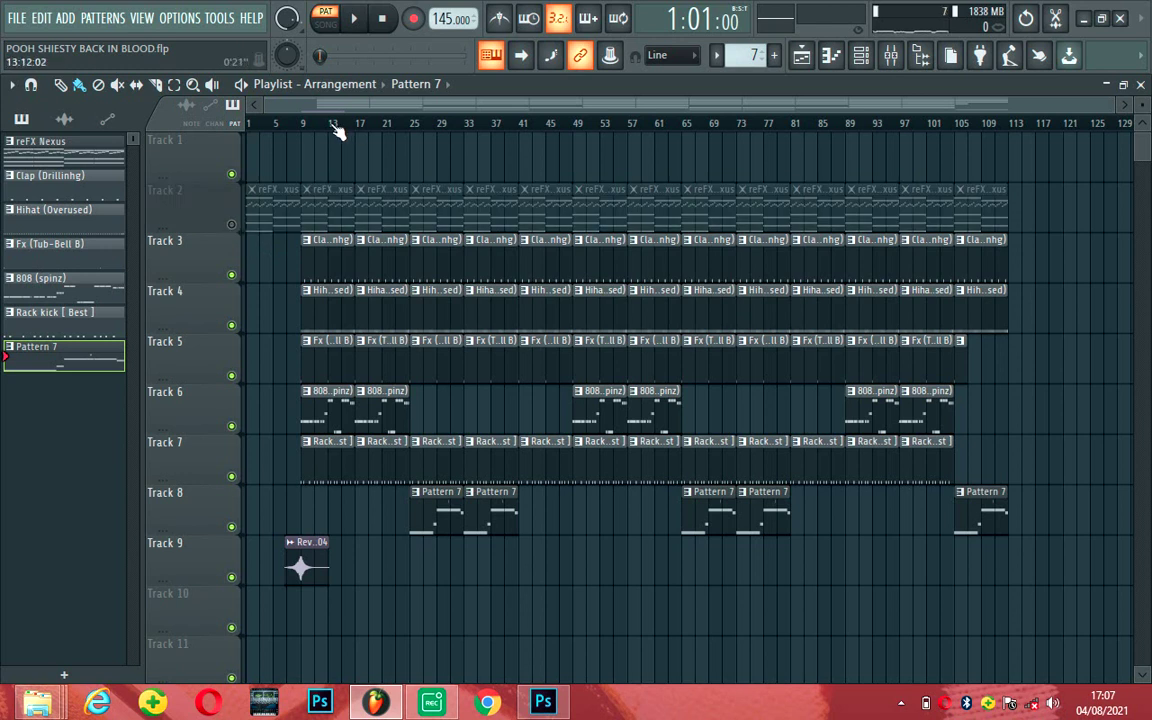
With Track 2 muted, loop the arrangement from bar 17 to 25 and examine the Fruity Multiband Compressor on the Master
left_click_drag(358, 130, 417, 139)
key("space")
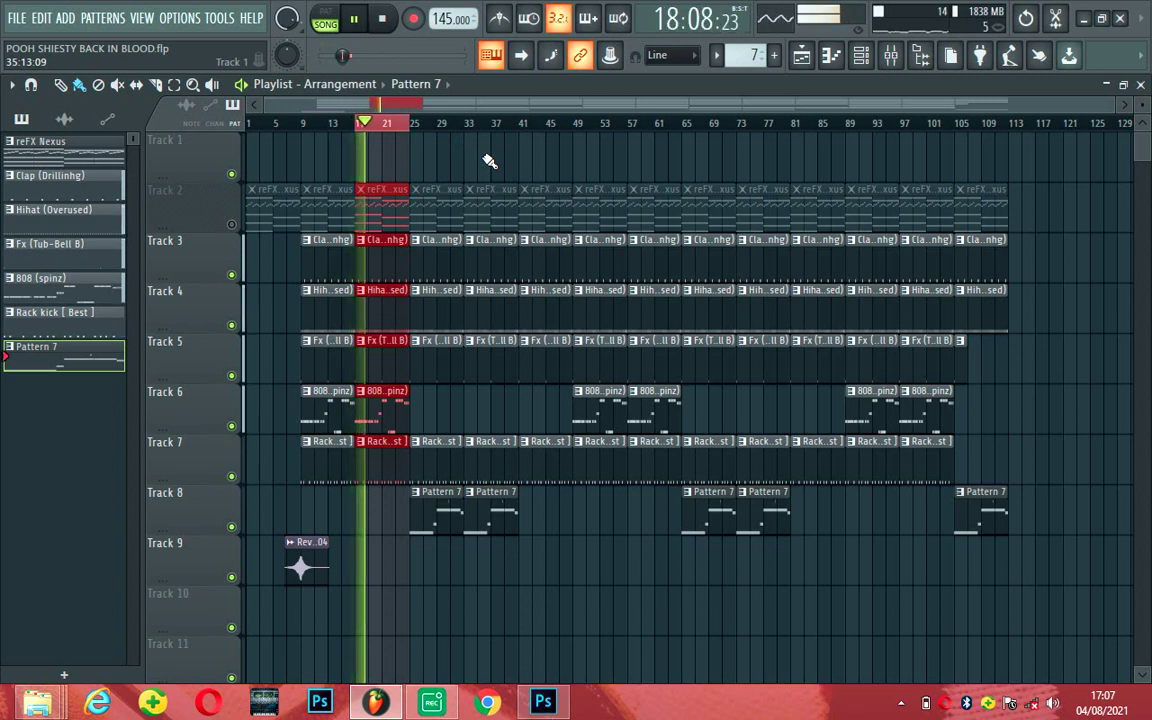
left_click(898, 55)
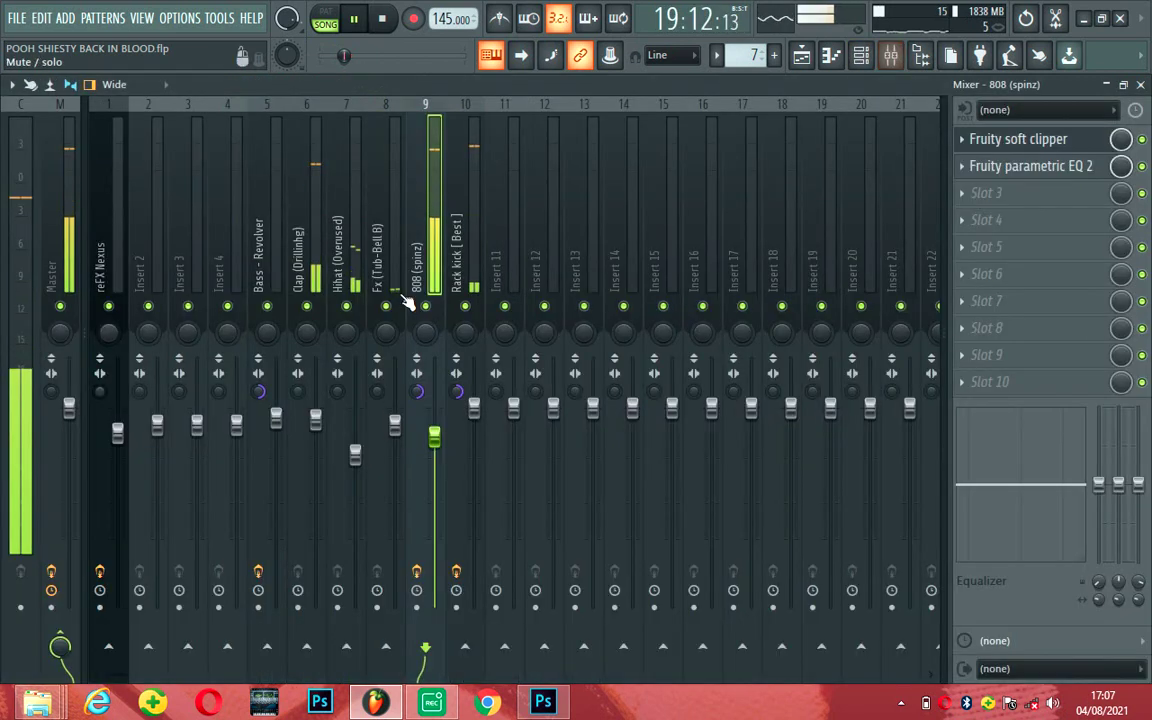
left_click(47, 197)
left_click(1035, 145)
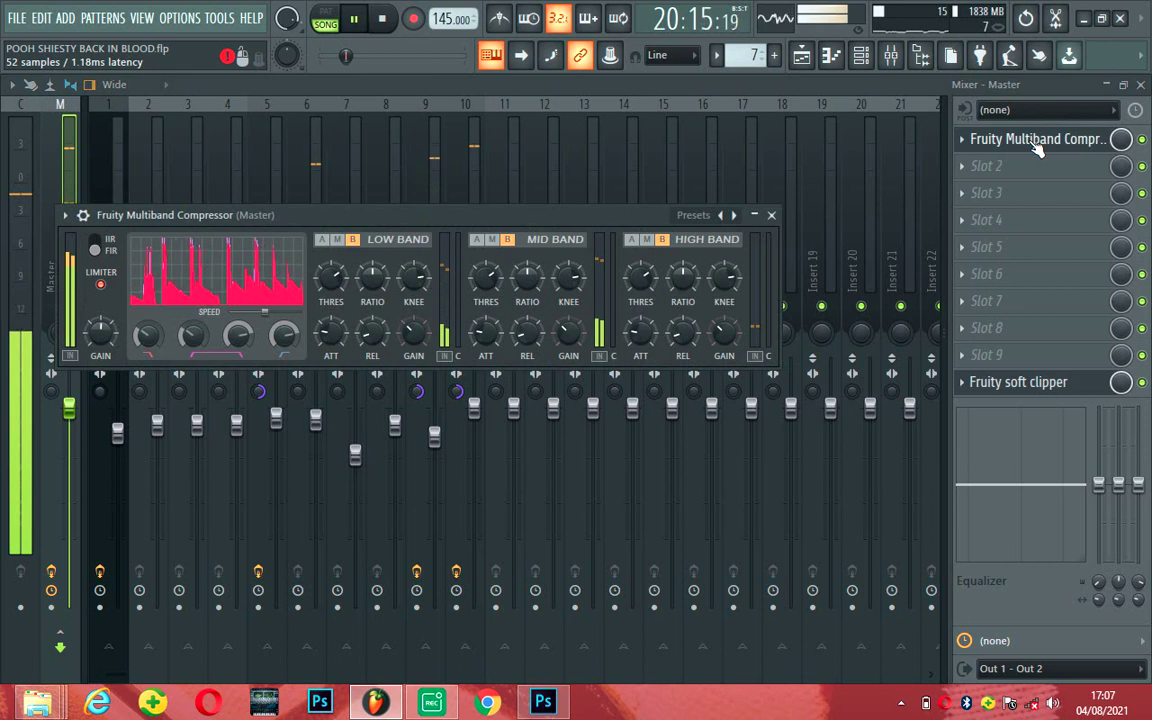
left_click(768, 214)
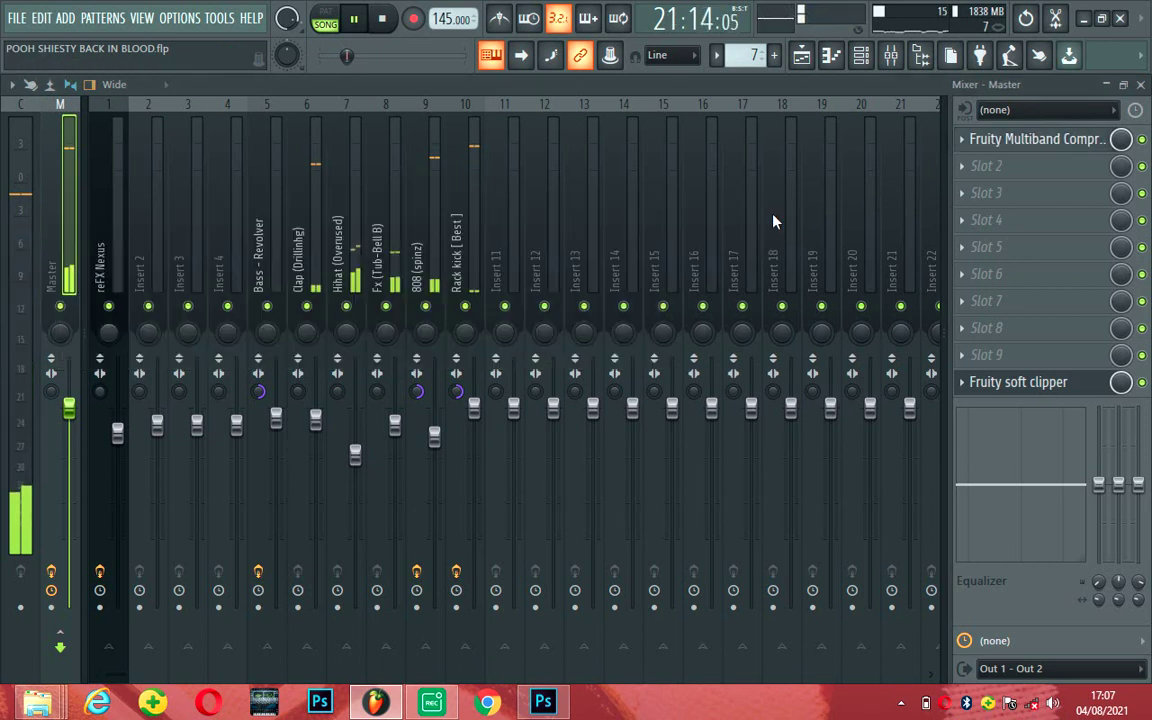
left_click(802, 55)
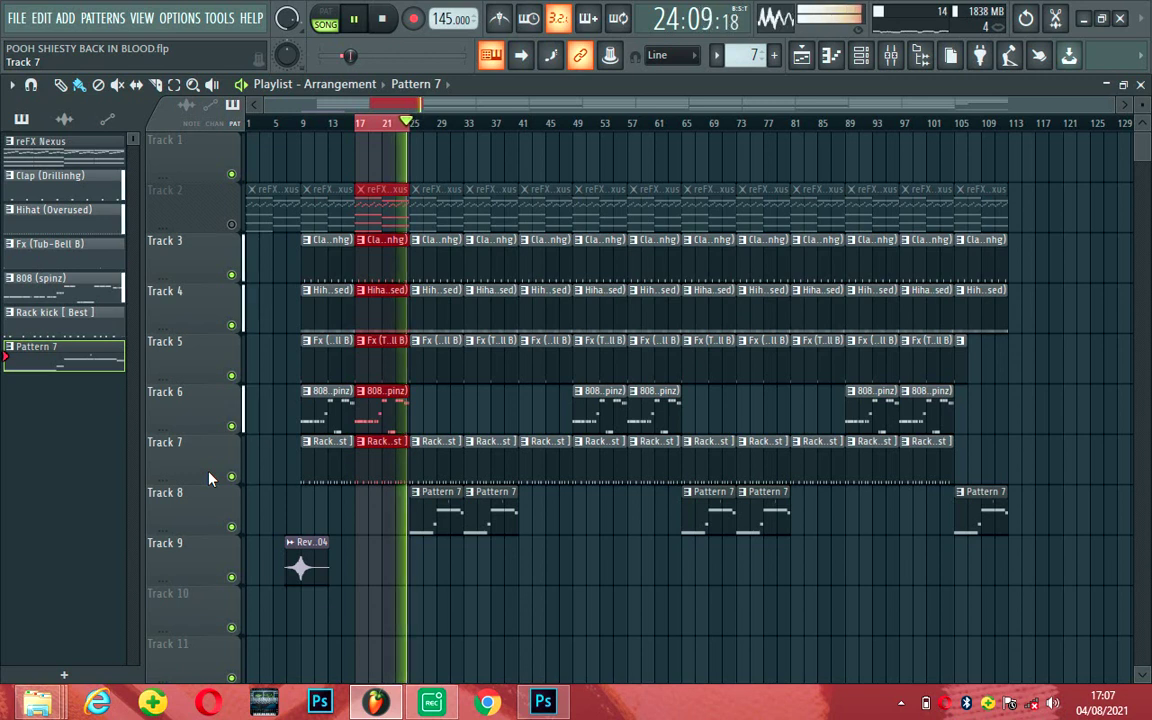
Stop playback and unmute the reFX Nexus melody on Track 2
key("space")
left_click(231, 225)
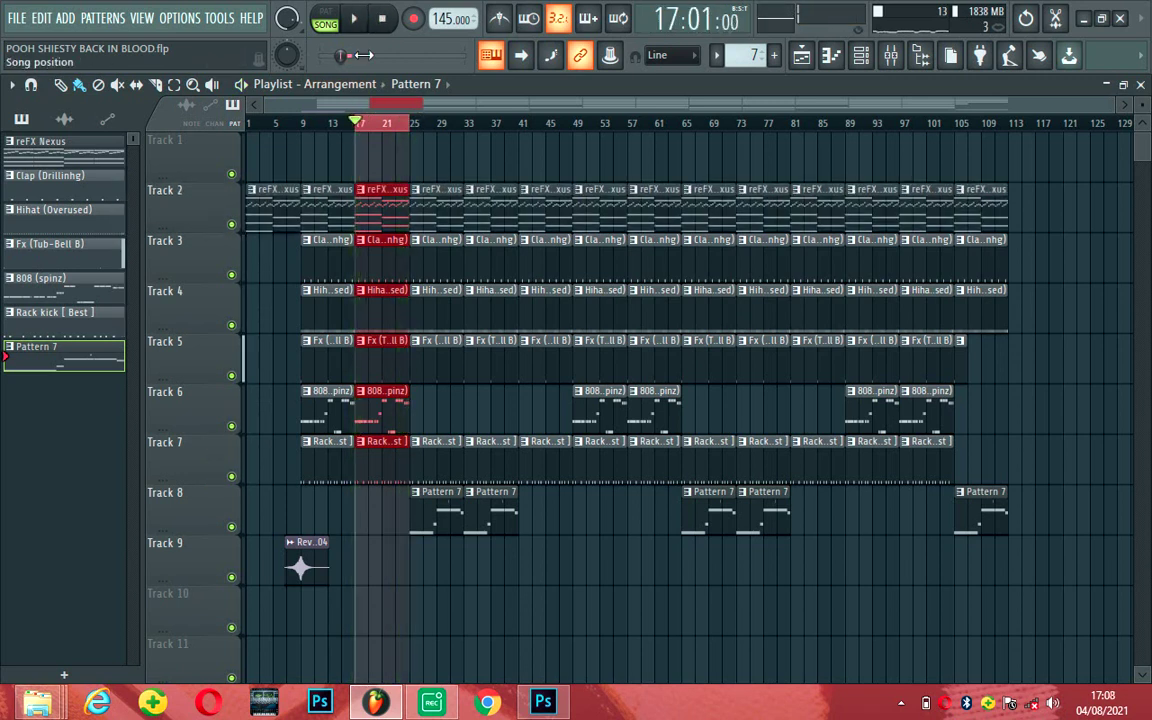
Clear the time selection in the playlist, play the arrangement from the beginning in song mode, and stop it
left_click(369, 124)
left_click(353, 18)
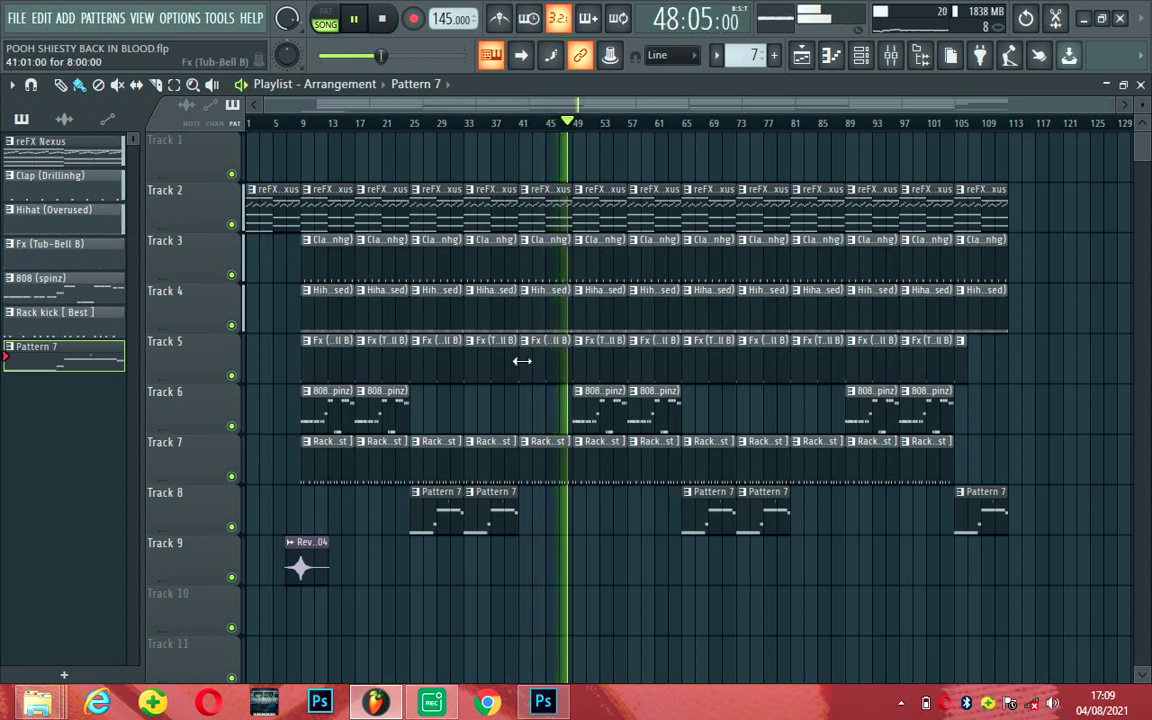
key("space")
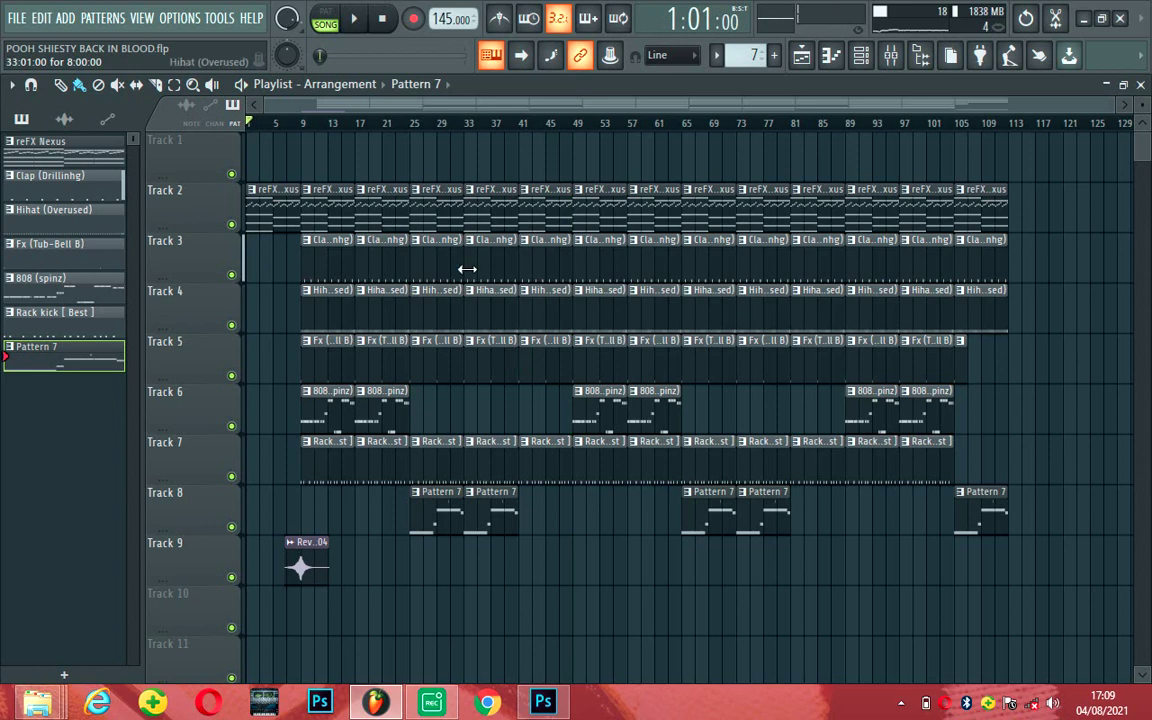